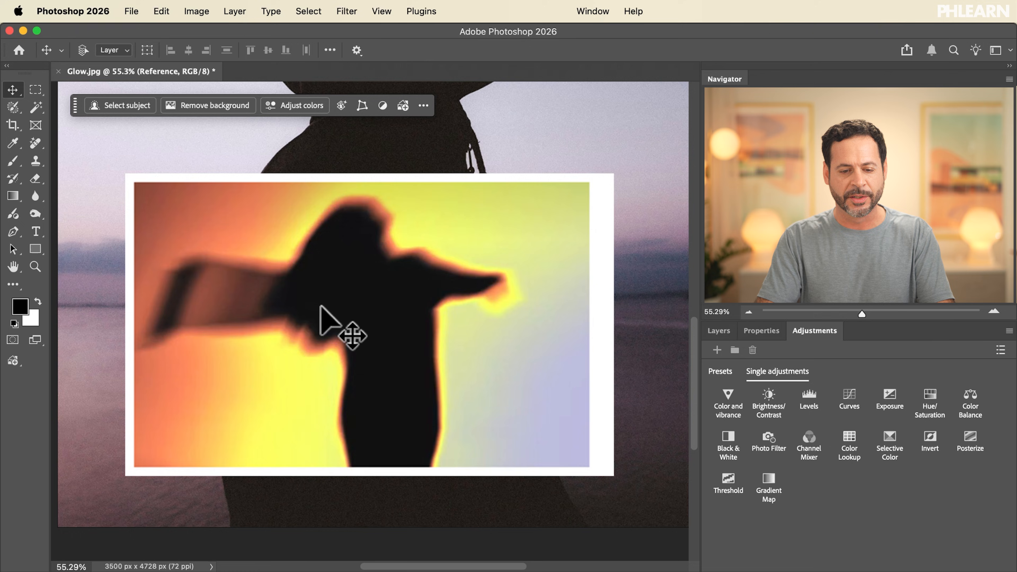
Select the Background photo layer, briefly hiding and reshowing the Reference layer to compare
{"action": "scroll", "coordinate": [319, 307], "scroll_direction": "down", "scroll_amount": 5}
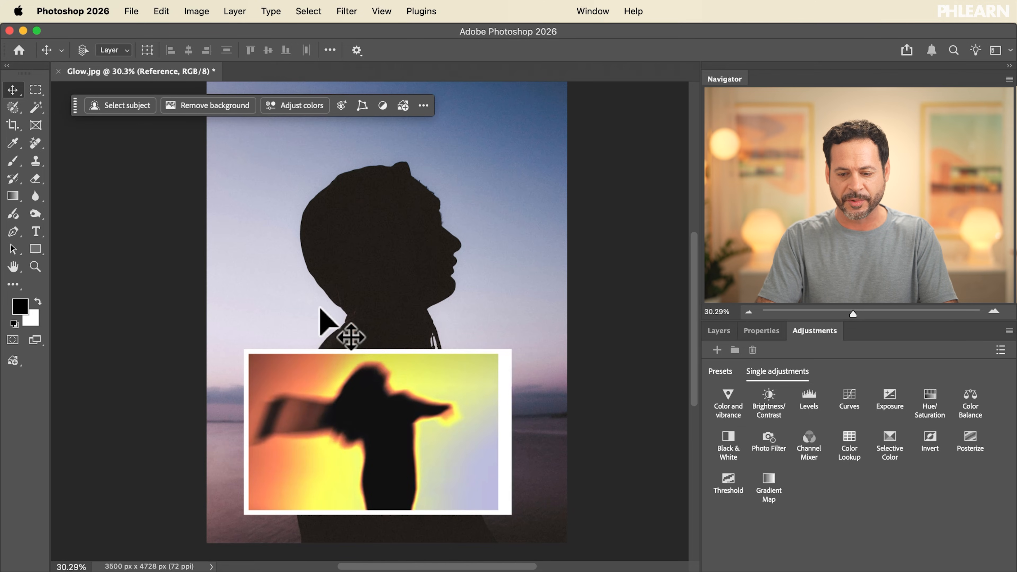
{"action": "left_click", "coordinate": [714, 330]}
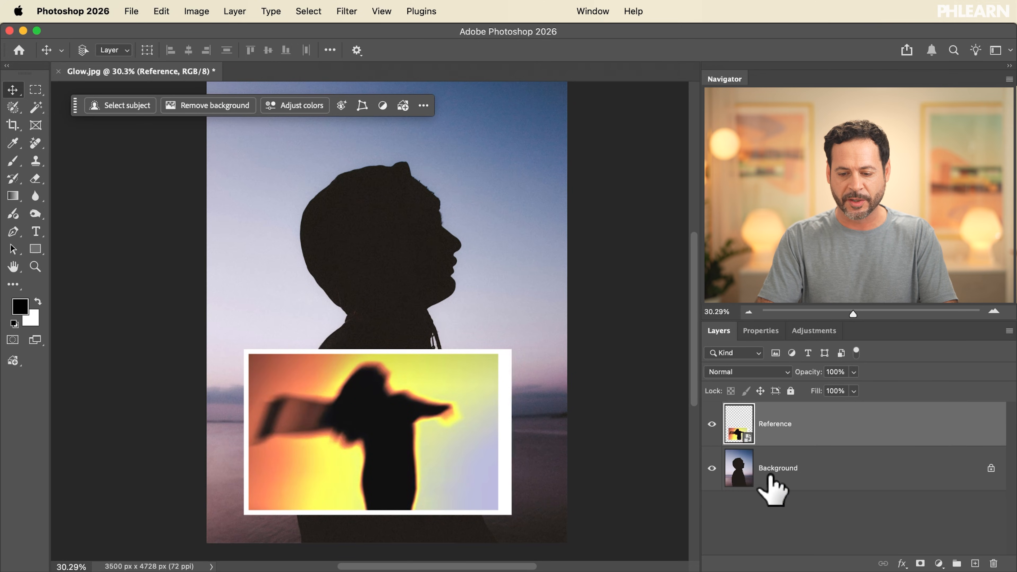
{"action": "left_click", "coordinate": [713, 425]}
{"action": "left_click", "coordinate": [773, 466]}
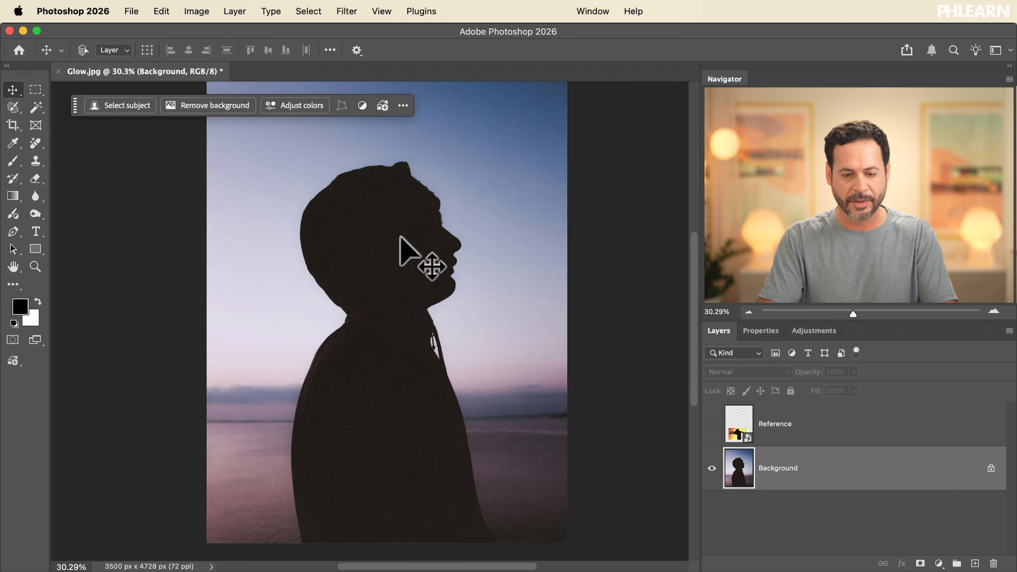
{"action": "left_click", "coordinate": [711, 424]}
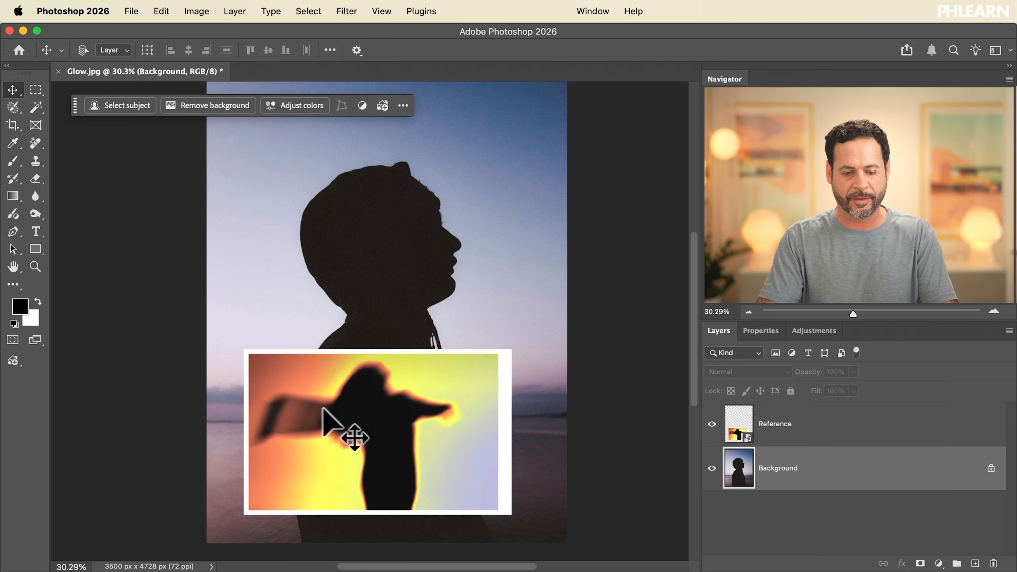
Extend the canvas on both sides to 8106 px wide with the Crop tool and commit the crop
{"action": "key", "text": "c"}
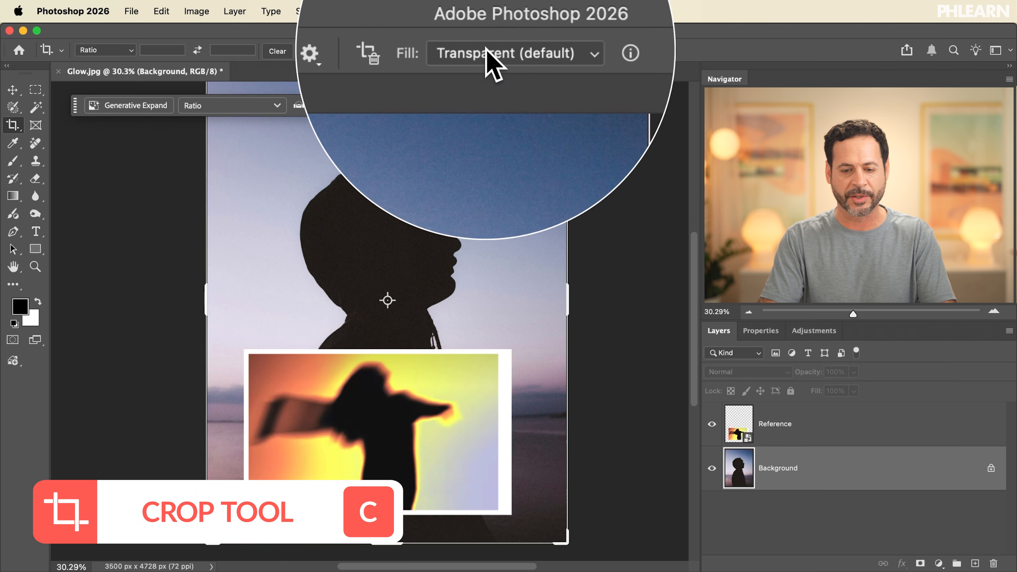
{"action": "left_click_drag", "start_coordinate": [568, 298], "coordinate": [625, 291]}
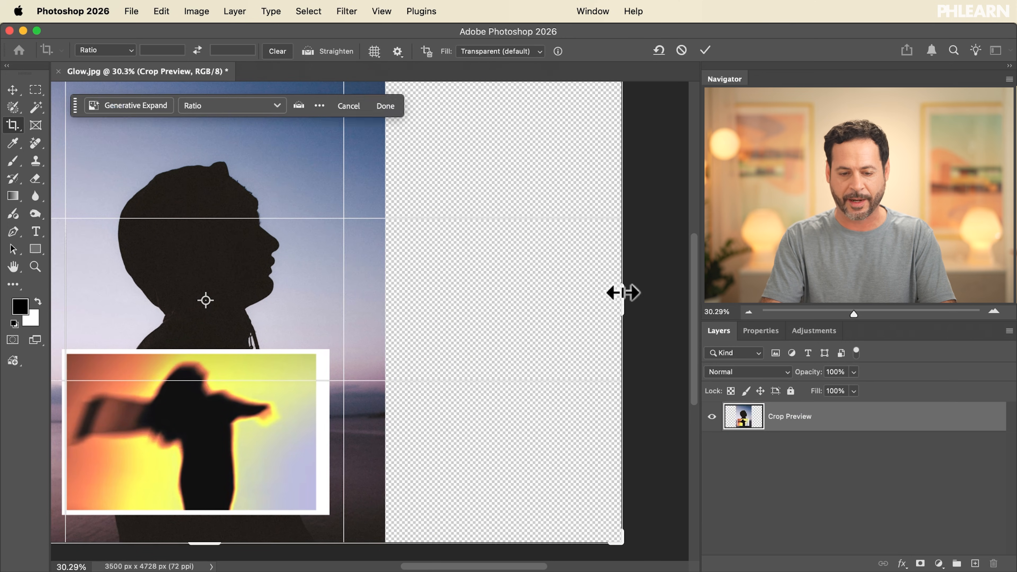
{"action": "key", "text": "Return"}
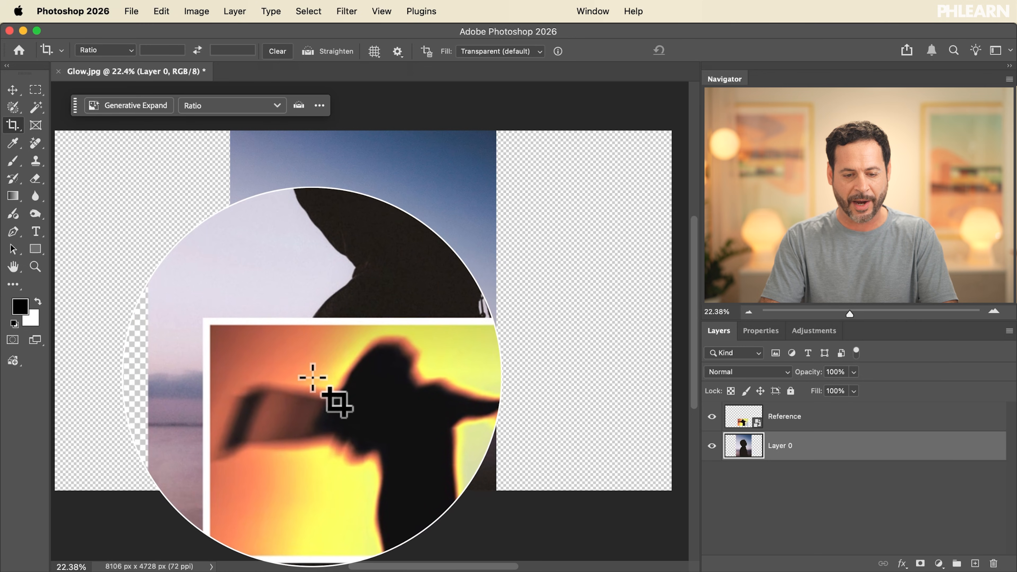
Select the subject and fill the selection with black on a new layer, then deselect
{"action": "left_click", "coordinate": [712, 417]}
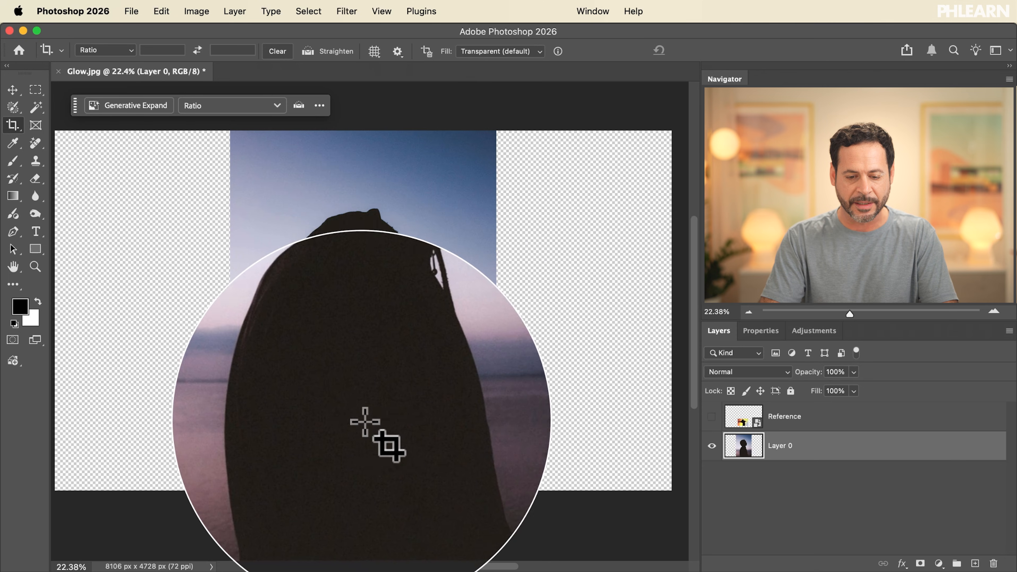
{"action": "left_click", "coordinate": [711, 416]}
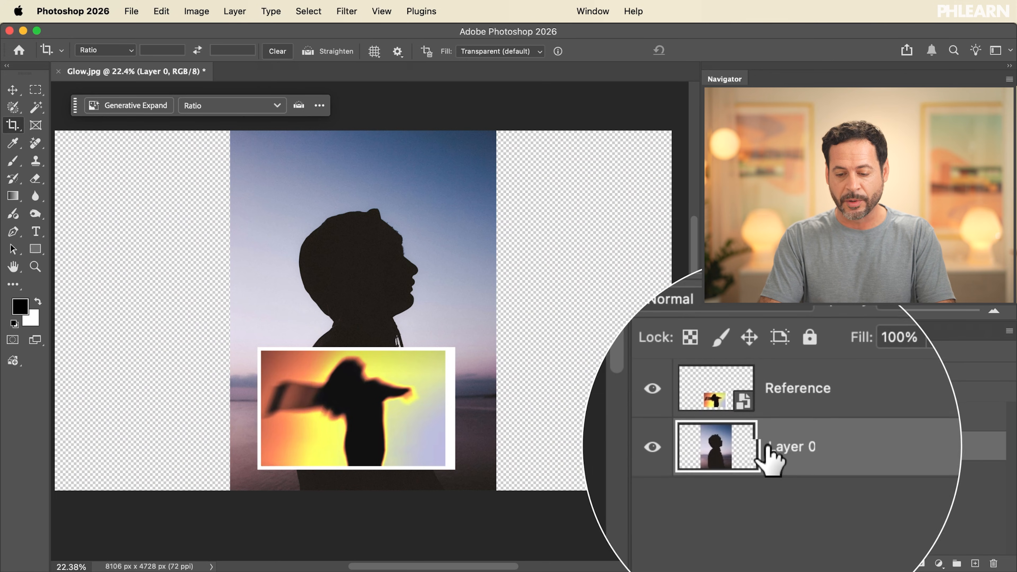
{"action": "key", "text": "v"}
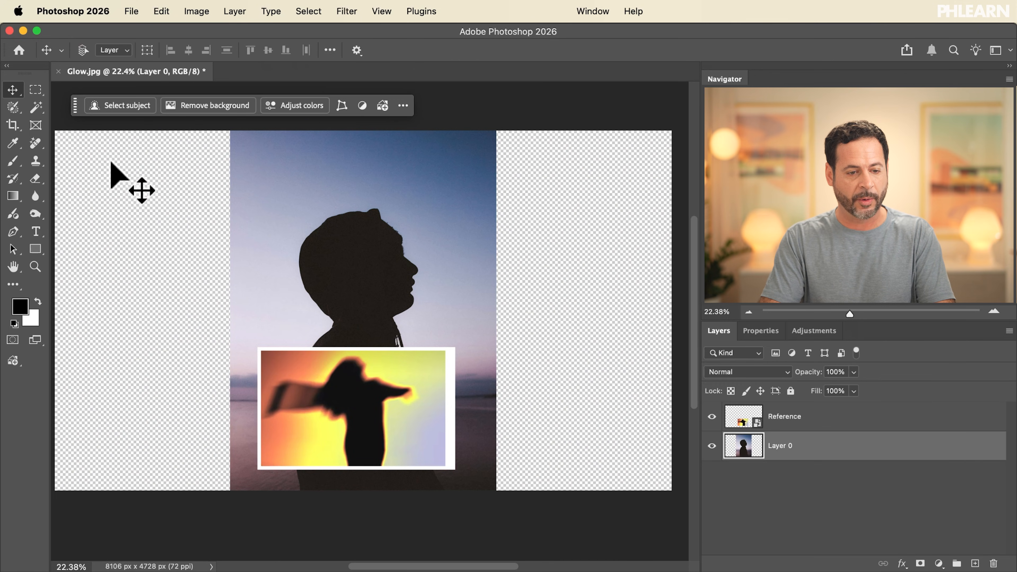
{"action": "left_click", "coordinate": [126, 104]}
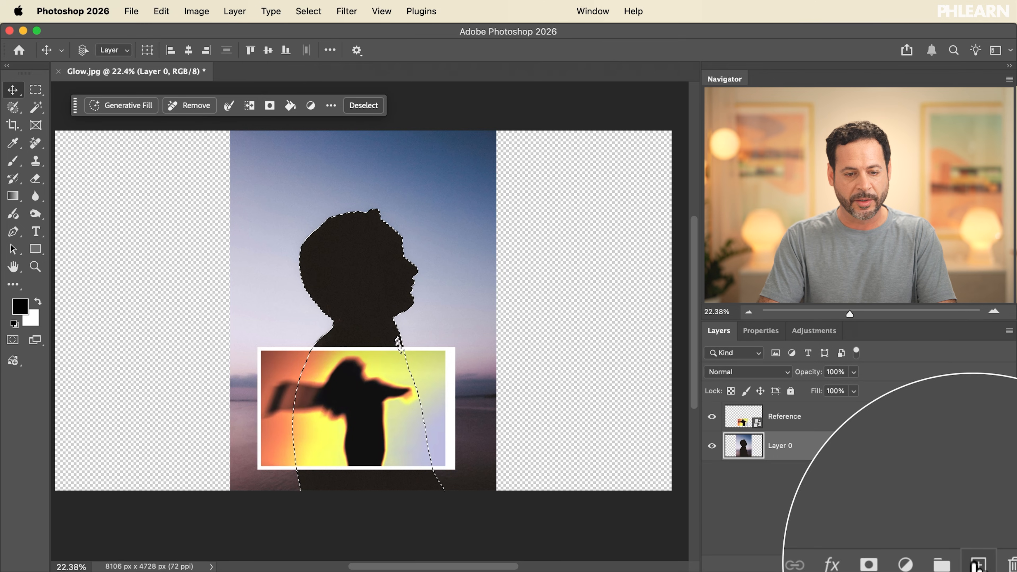
{"action": "left_click", "coordinate": [290, 105]}
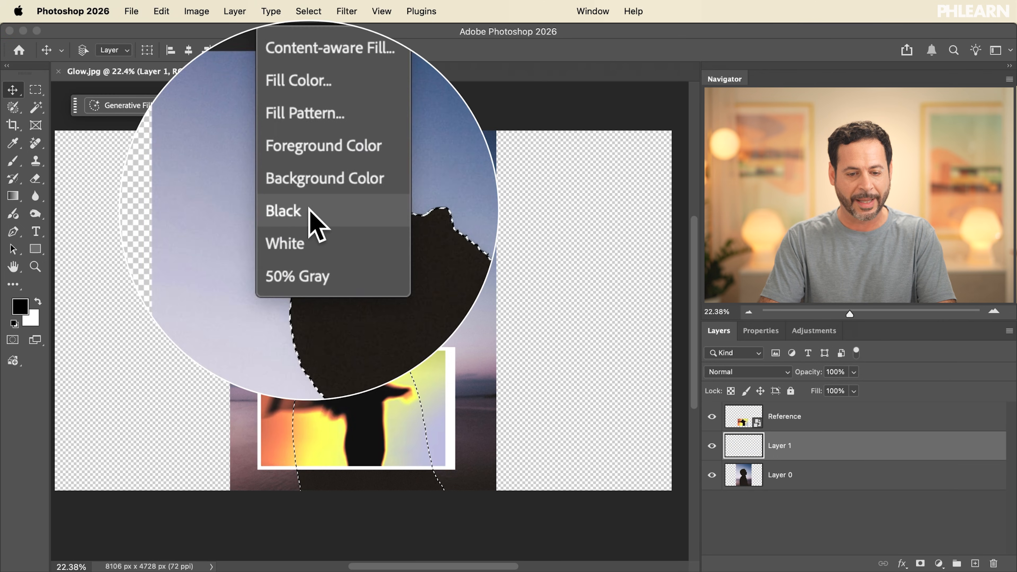
{"action": "left_click", "coordinate": [309, 211]}
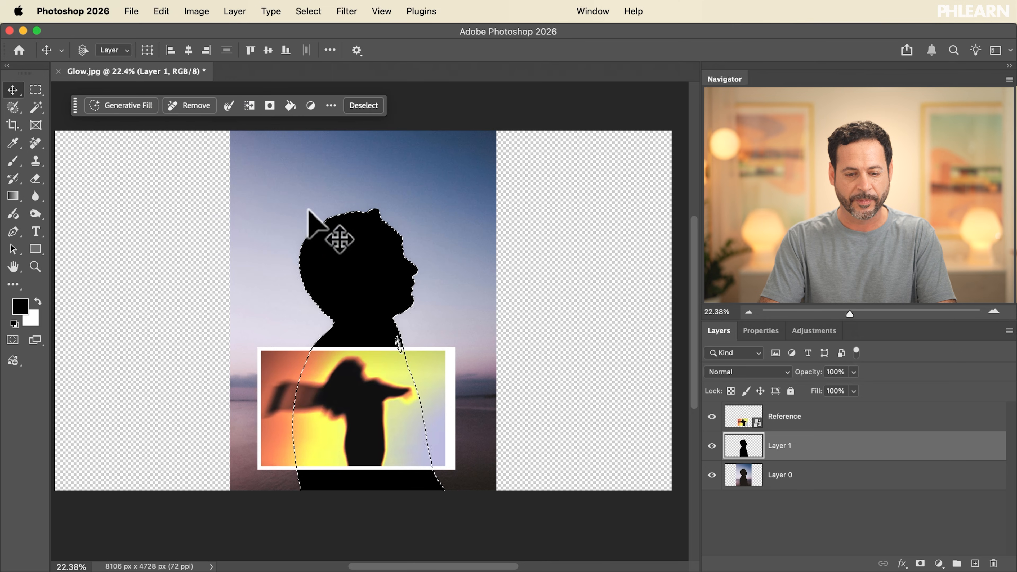
{"action": "left_click", "coordinate": [364, 111]}
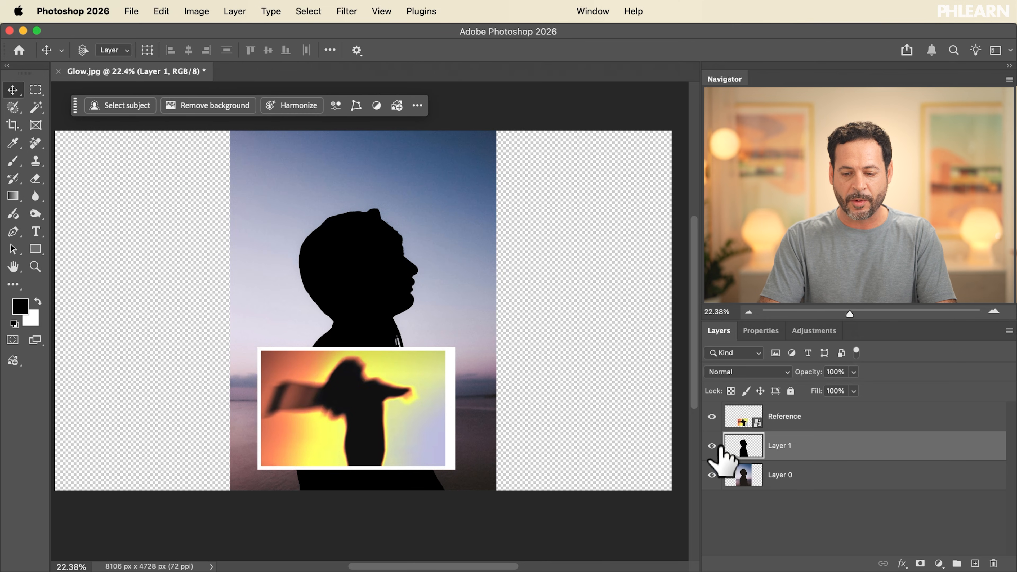
Hide the original photo layer, Layer 0, leaving only the black silhouette
{"action": "left_click", "coordinate": [712, 475]}
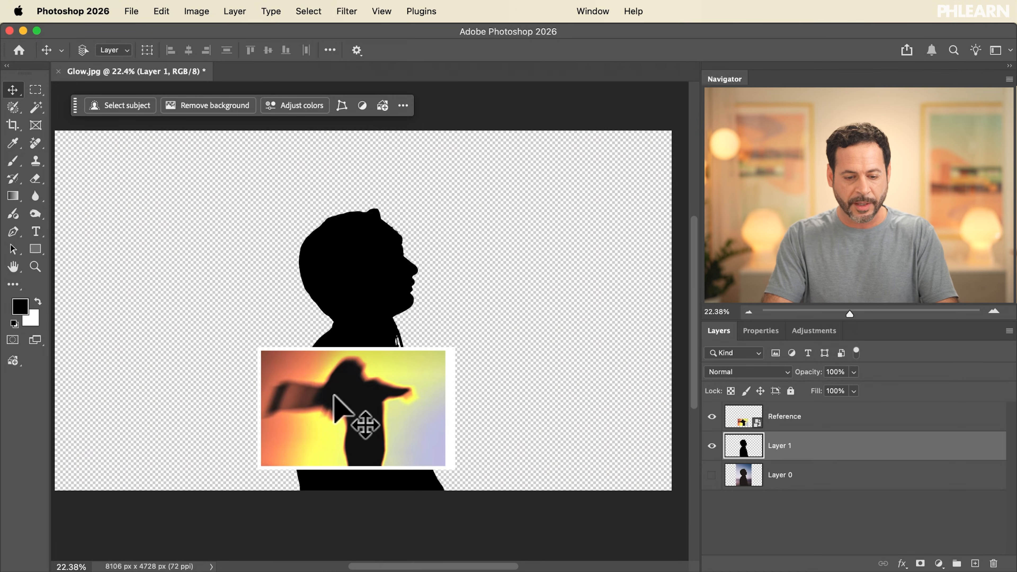
{"action": "scroll", "coordinate": [334, 395], "scroll_direction": "up", "scroll_amount": 5}
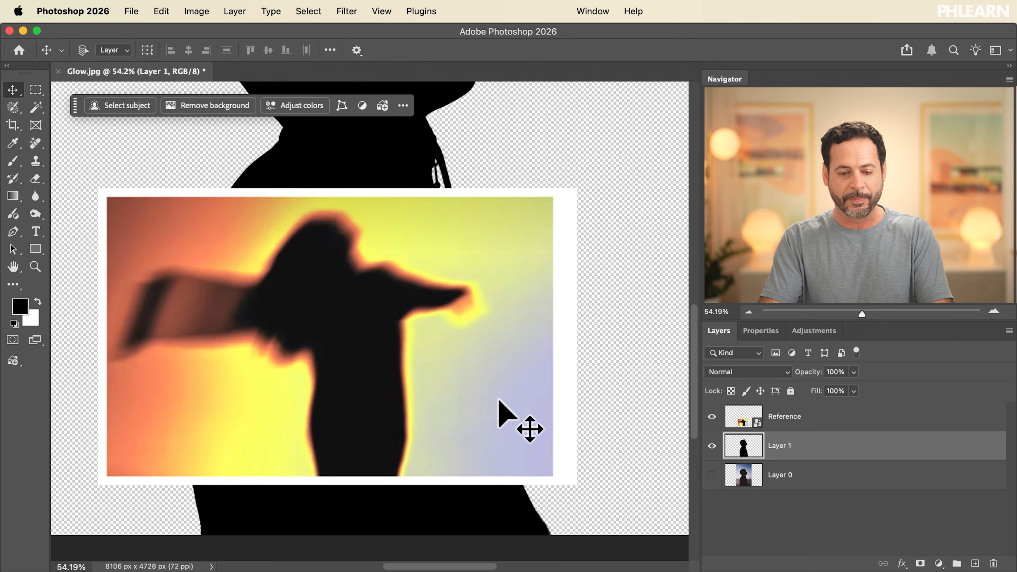
{"action": "scroll", "coordinate": [499, 402], "scroll_direction": "down", "scroll_amount": 5}
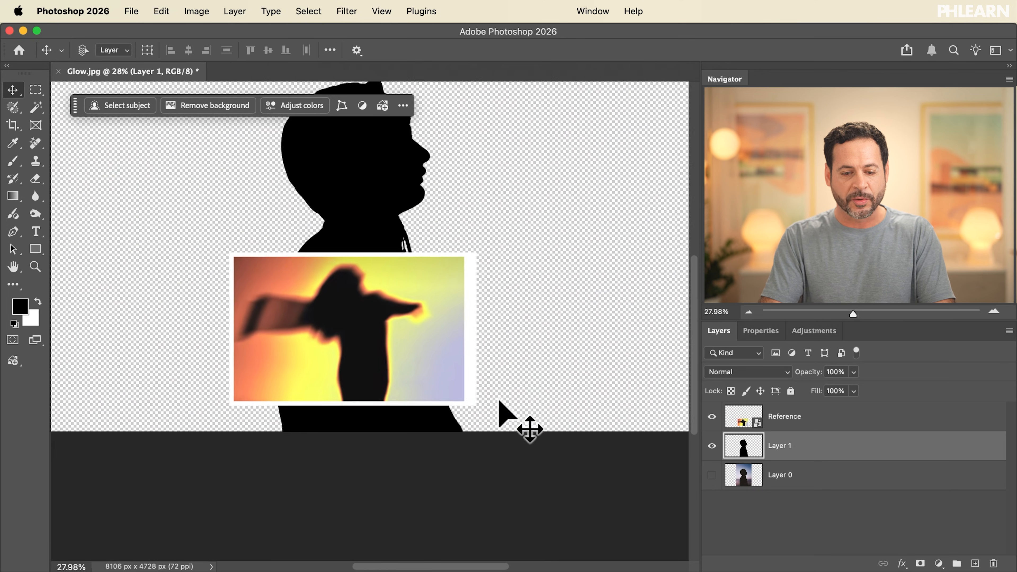
{"action": "scroll", "coordinate": [500, 401], "scroll_direction": "up", "scroll_amount": 4}
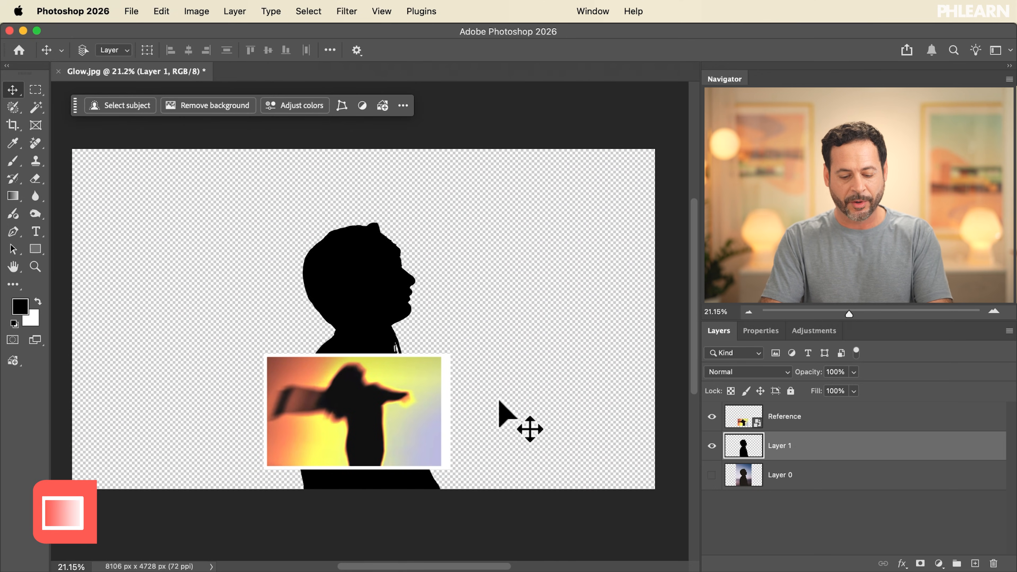
Draw a radial black-to-white Basics gradient fill from lower right to upper left, placed beneath the silhouette layer
{"action": "key", "text": "g"}
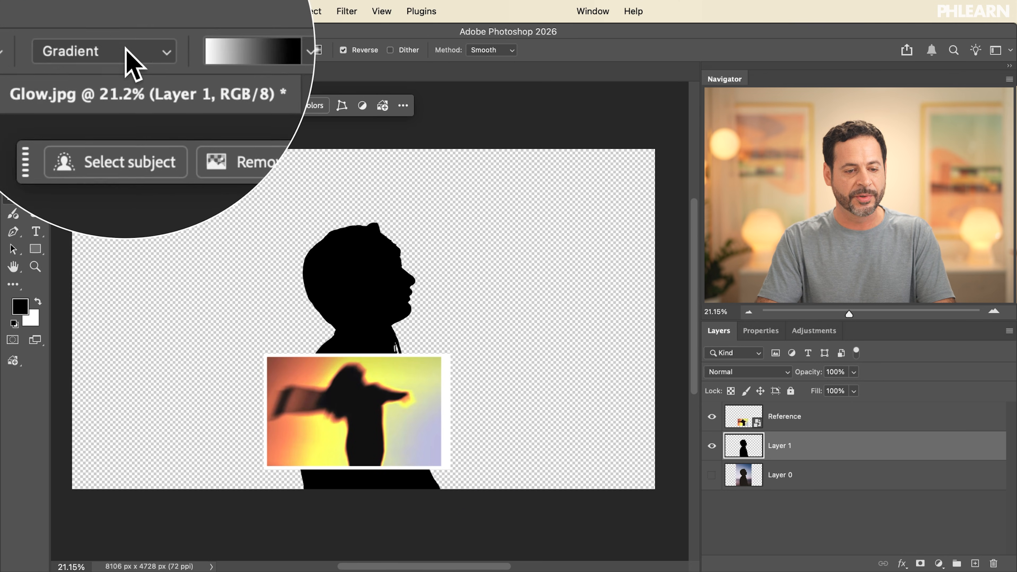
{"action": "left_click", "coordinate": [218, 50]}
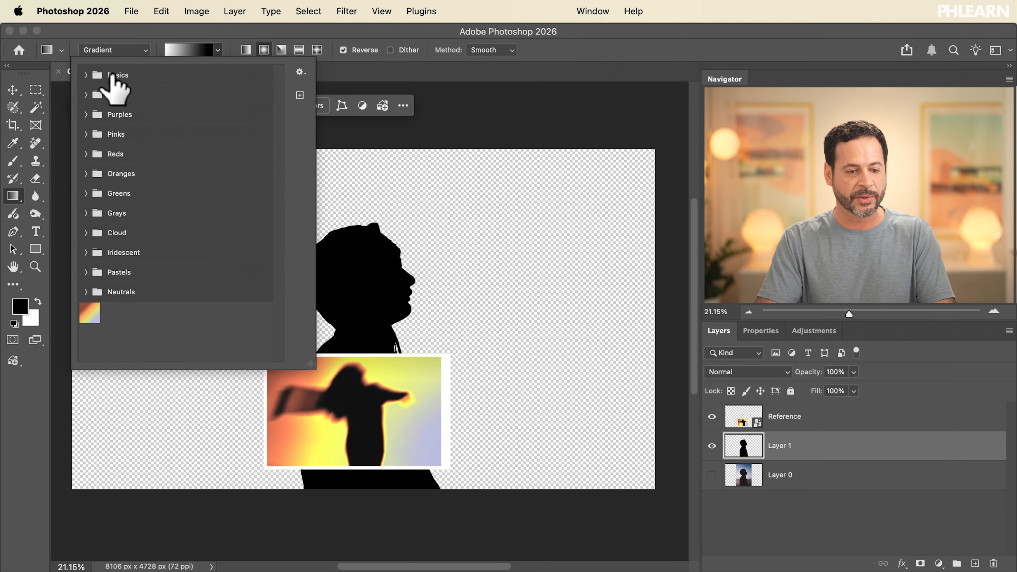
{"action": "left_click", "coordinate": [85, 75]}
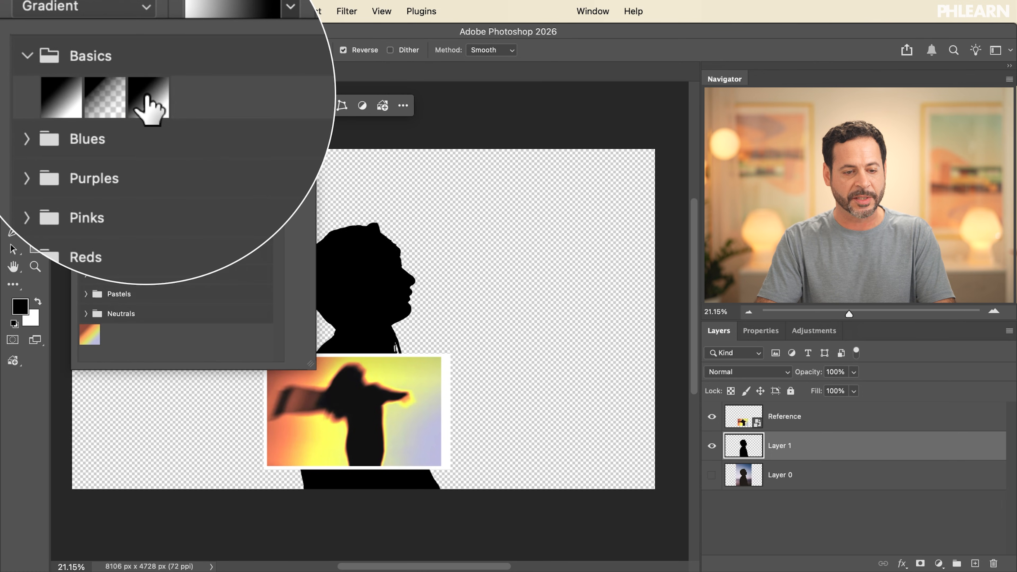
{"action": "left_click", "coordinate": [299, 29]}
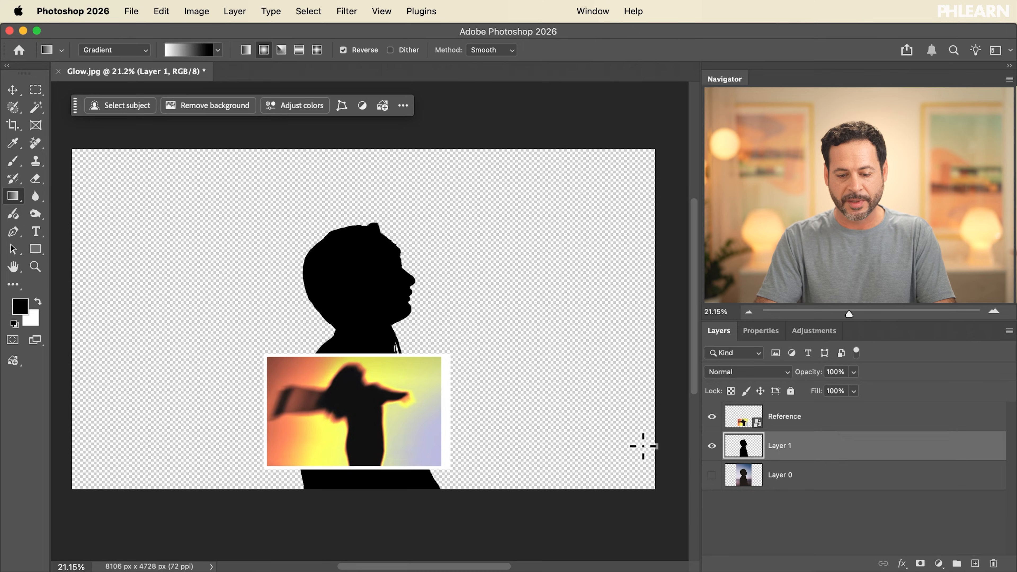
{"action": "mouse_move", "coordinate": [646, 465]}
{"action": "left_mouse_down"}
{"action": "mouse_move", "coordinate": [306, 284]}
{"action": "mouse_move", "coordinate": [132, 220]}
{"action": "mouse_move", "coordinate": [94, 178]}
{"action": "left_mouse_up"}
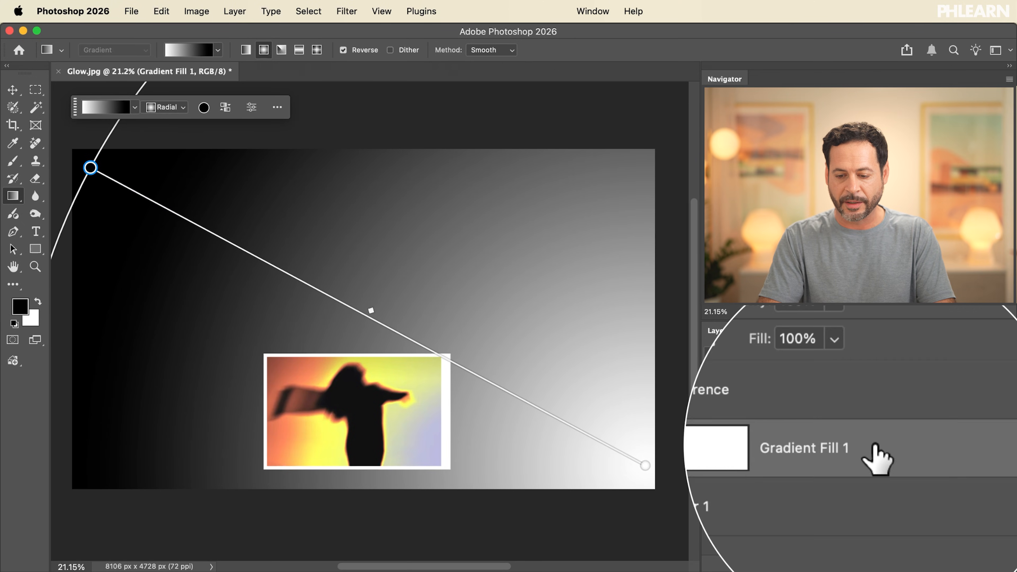
{"action": "left_click_drag", "start_coordinate": [871, 454], "coordinate": [883, 479]}
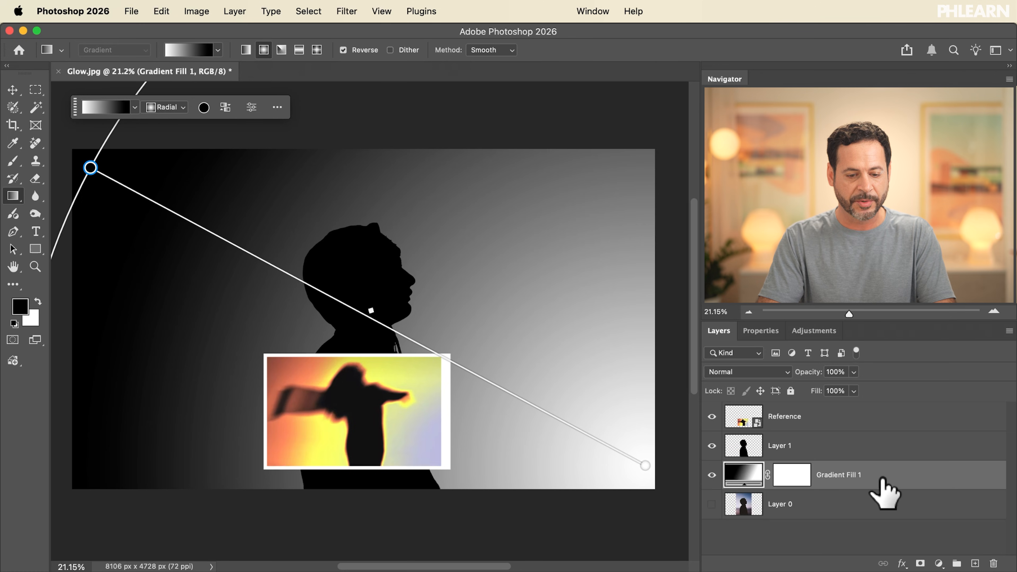
Reposition the gradient's endpoints to move the bright center inward from the lower right corner
{"action": "left_click_drag", "start_coordinate": [641, 473], "coordinate": [580, 440]}
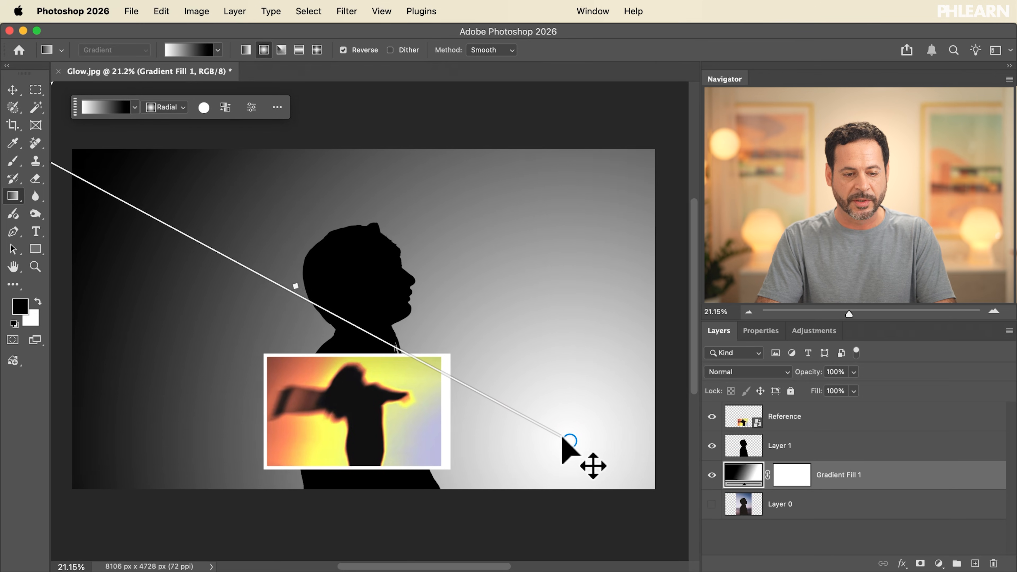
{"action": "scroll", "coordinate": [574, 457], "scroll_direction": "down", "scroll_amount": 3}
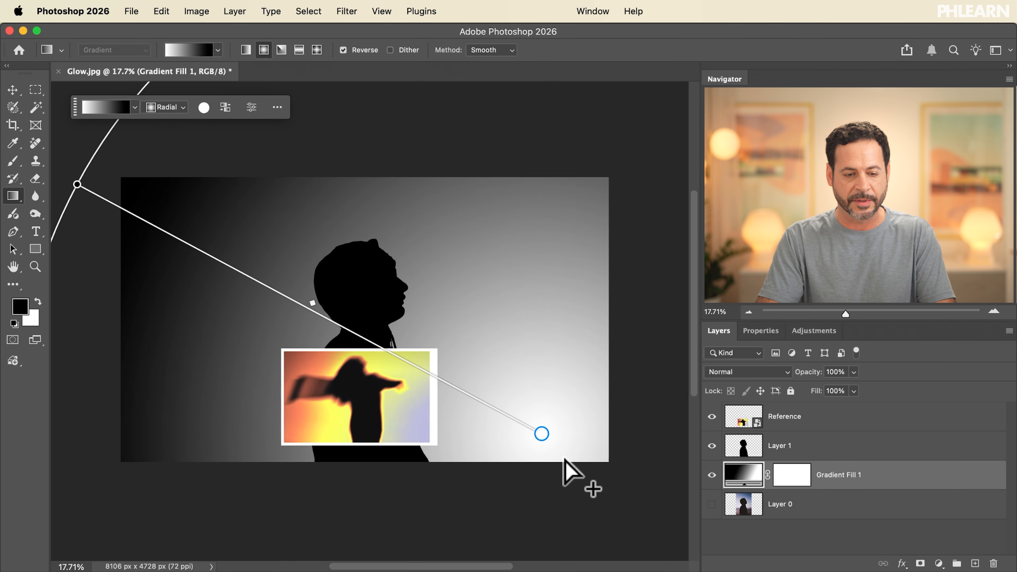
{"action": "left_click_drag", "start_coordinate": [111, 199], "coordinate": [94, 166]}
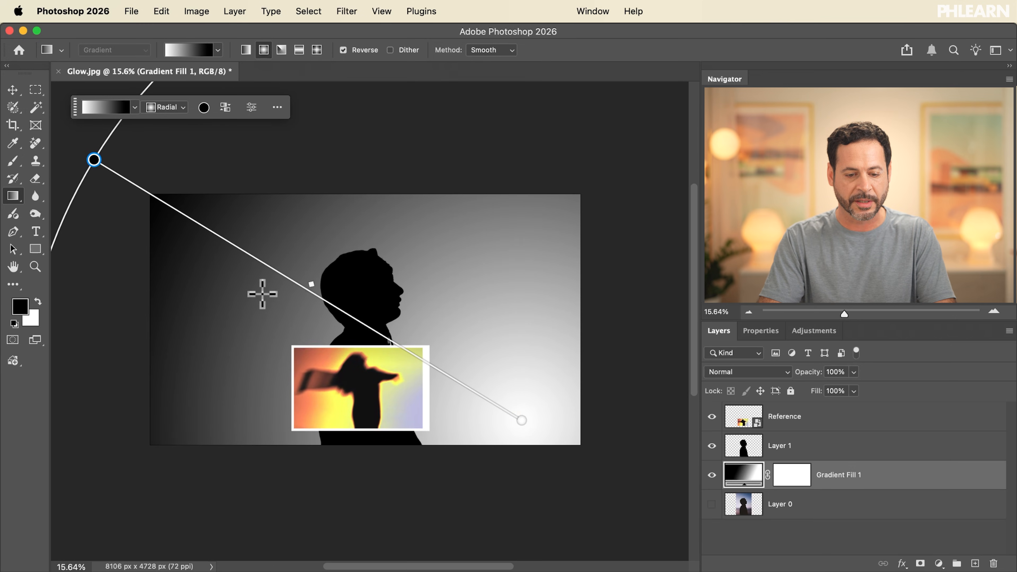
{"action": "scroll", "coordinate": [262, 294], "scroll_direction": "up", "scroll_amount": 4}
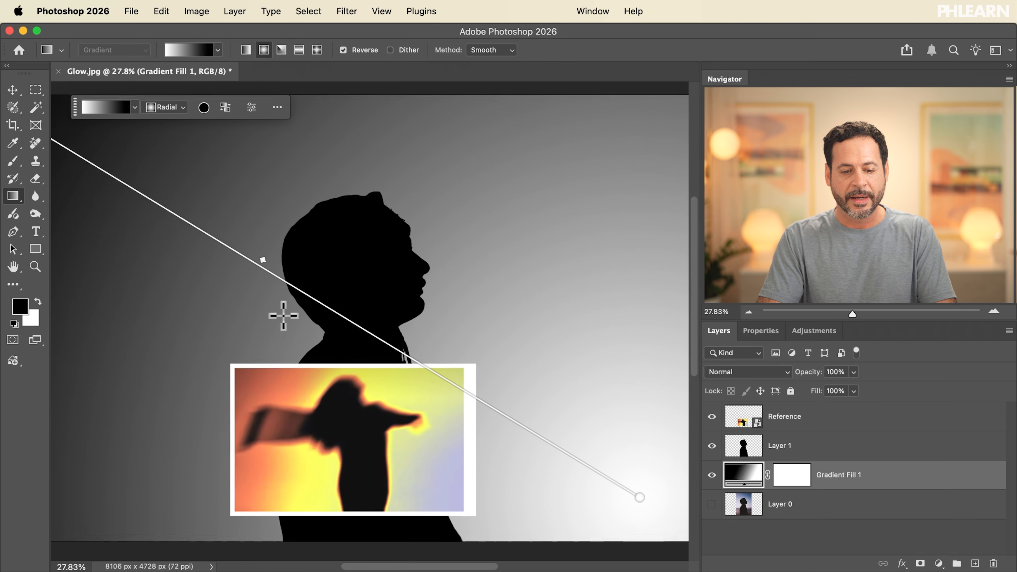
{"action": "scroll", "coordinate": [284, 316], "scroll_direction": "down", "scroll_amount": 1}
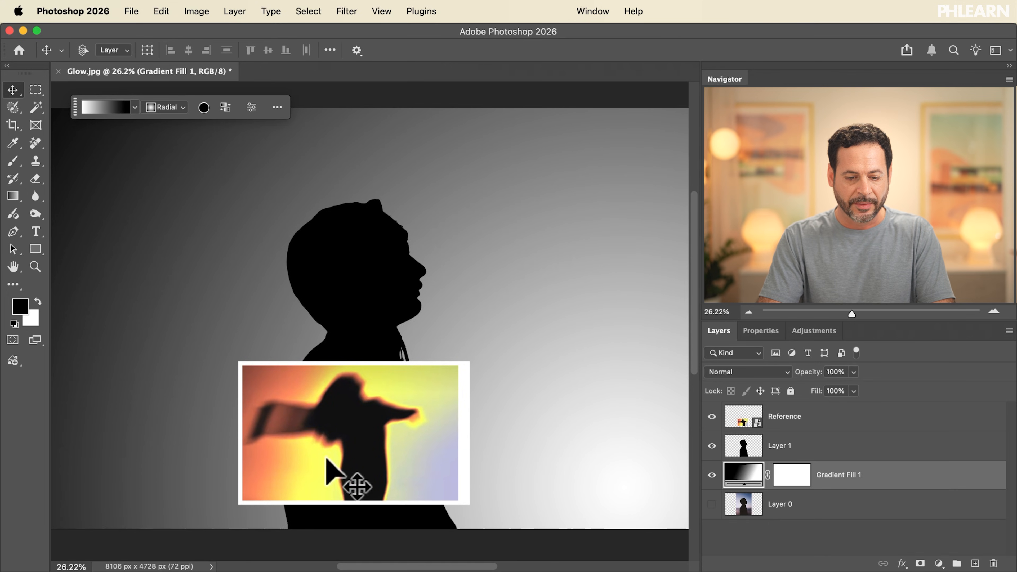
{"action": "scroll", "coordinate": [325, 417], "scroll_direction": "up", "scroll_amount": 6}
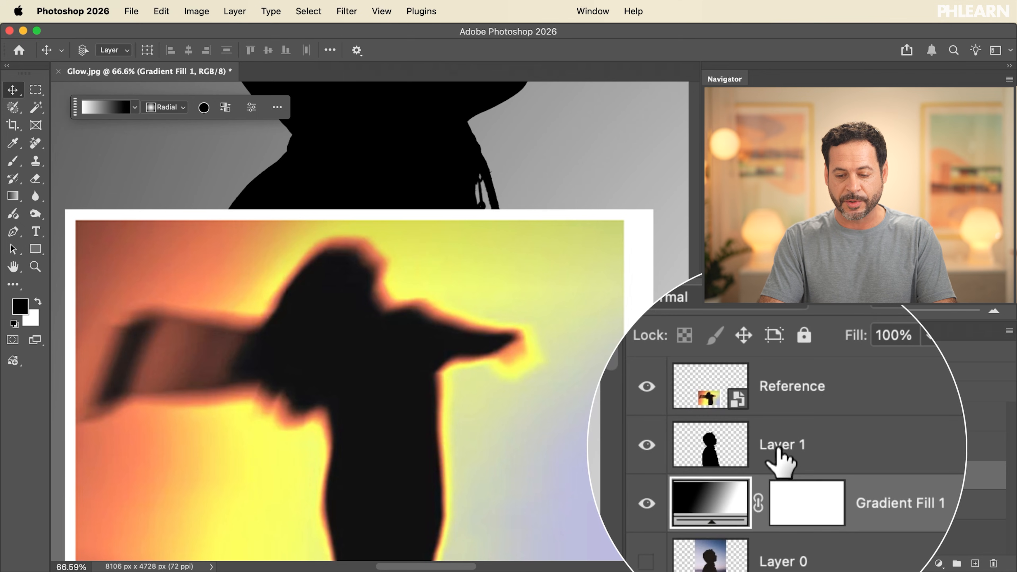
Convert the silhouette layer, Layer 1, for Smart Filters
{"action": "left_click", "coordinate": [779, 449]}
{"action": "left_click", "coordinate": [347, 11]}
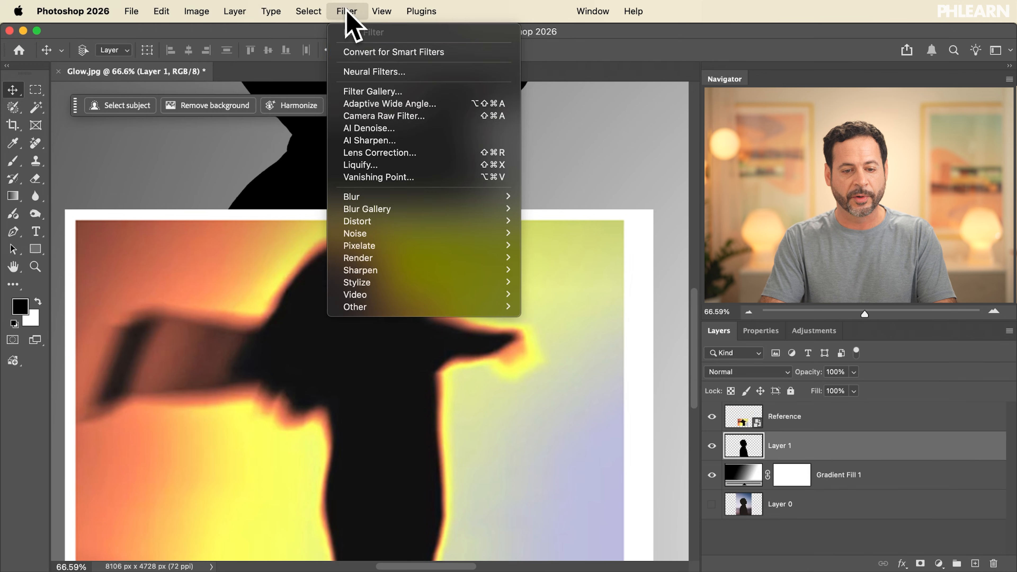
{"action": "left_click", "coordinate": [389, 55]}
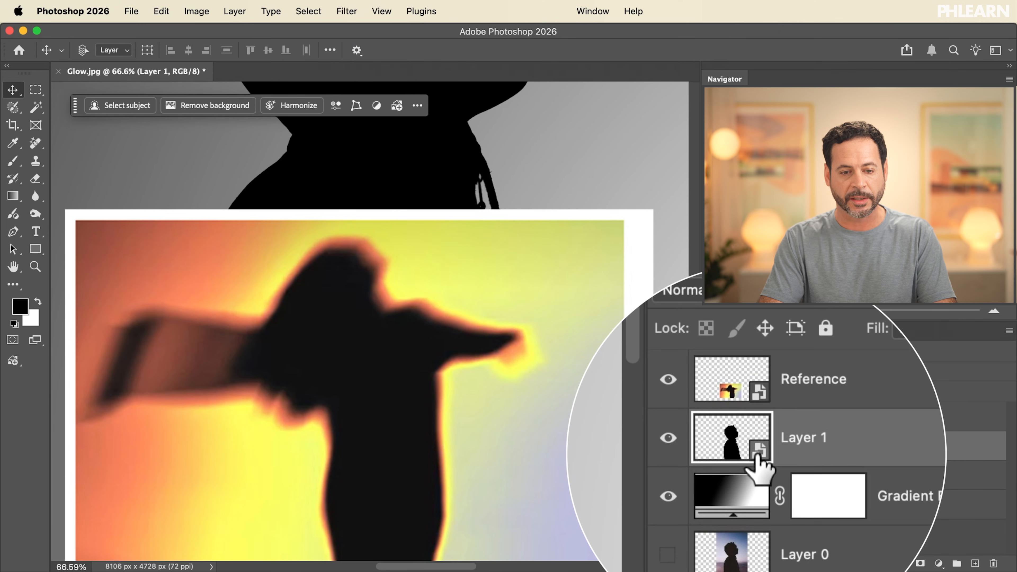
Open the Path Blur filter from the Blur Gallery on the silhouette layer
{"action": "left_click", "coordinate": [352, 13]}
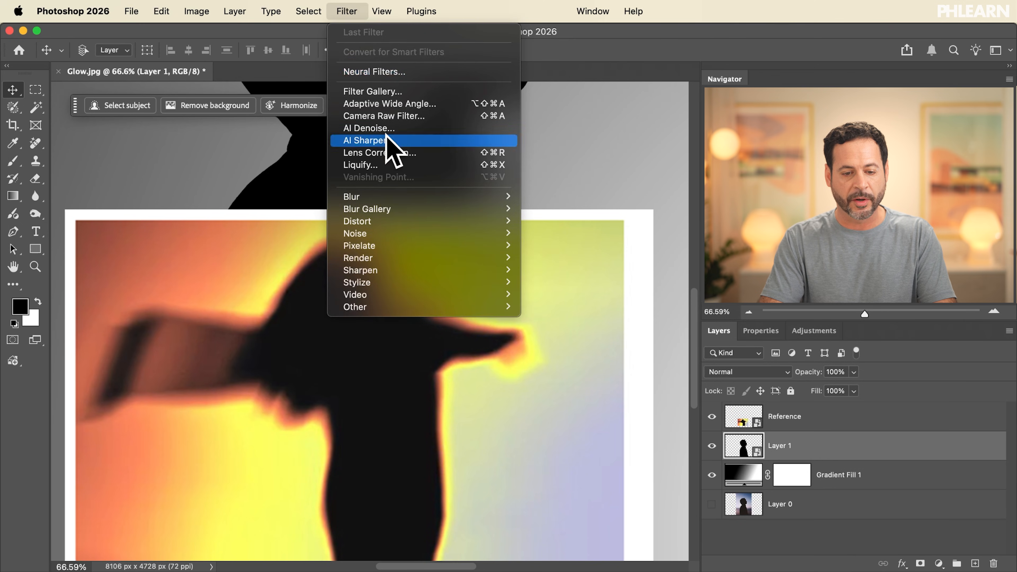
{"action": "mouse_move", "coordinate": [381, 209]}
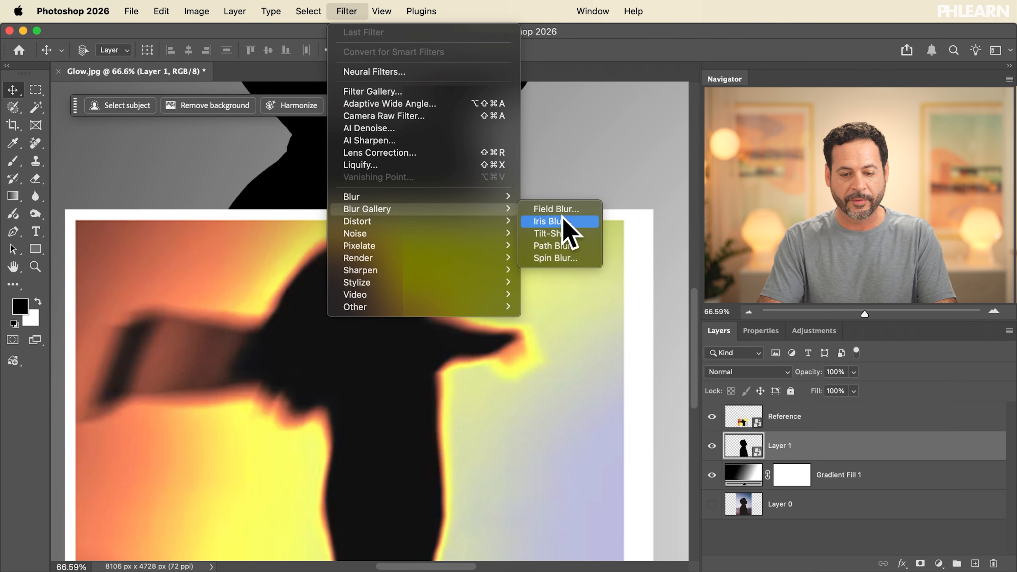
{"action": "left_click", "coordinate": [563, 246]}
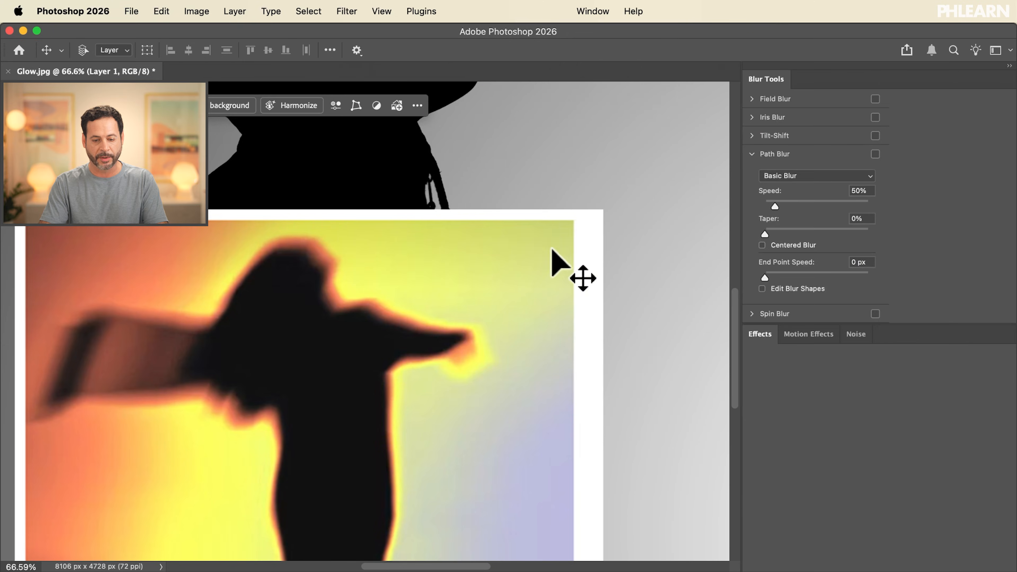
Set the Path Blur speed to 118% and the taper to 100%
{"action": "scroll", "coordinate": [552, 249], "scroll_direction": "down", "scroll_amount": 5}
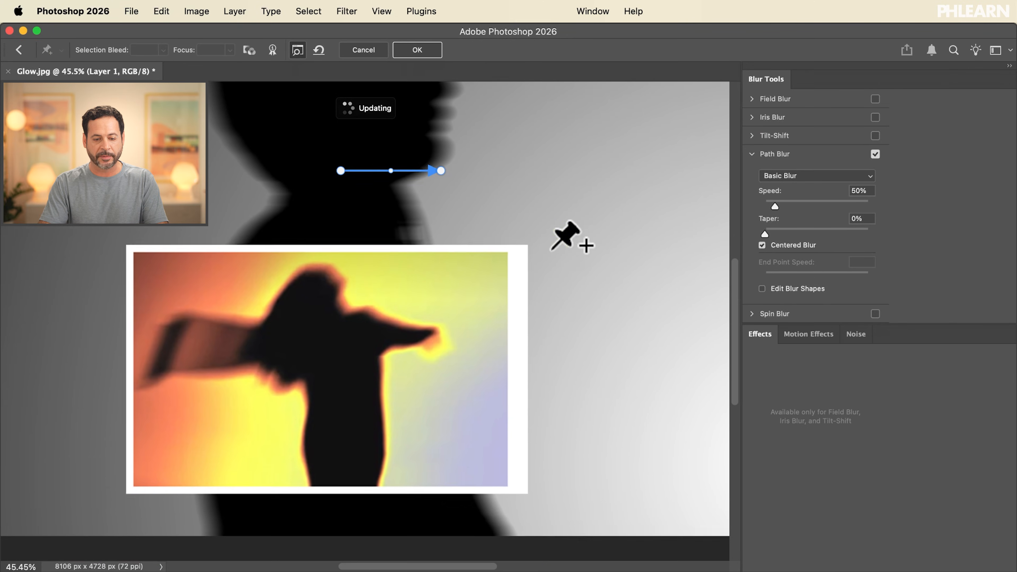
{"action": "scroll", "coordinate": [552, 247], "scroll_direction": "up", "scroll_amount": 3}
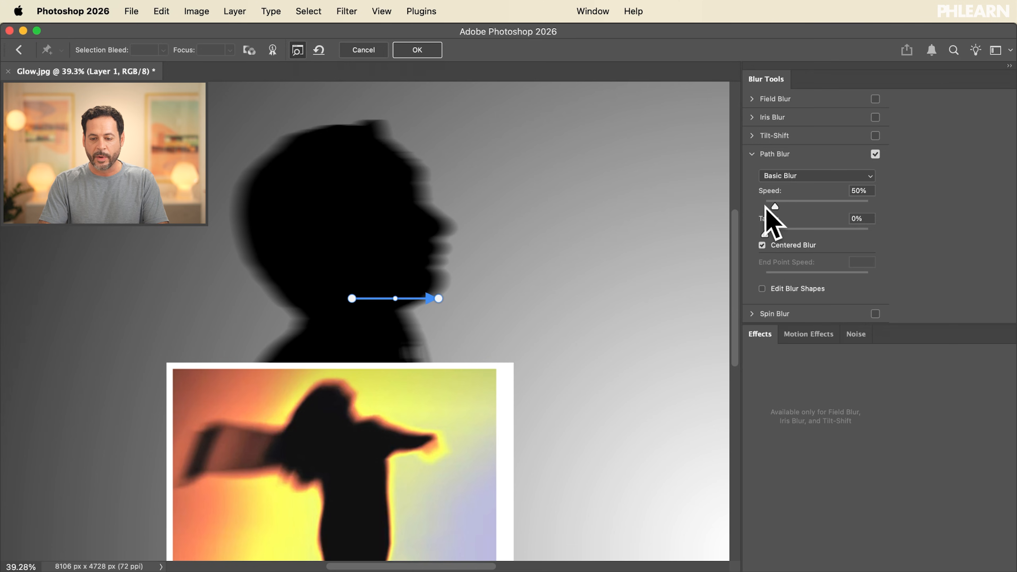
{"action": "left_click_drag", "start_coordinate": [773, 205], "coordinate": [789, 205]}
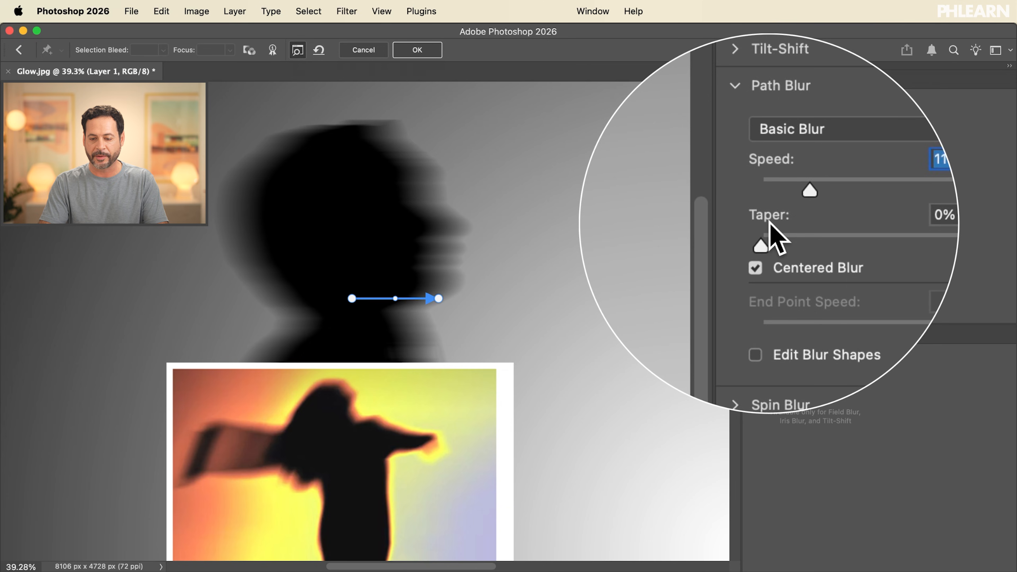
{"action": "left_click_drag", "start_coordinate": [806, 235], "coordinate": [876, 229]}
{"action": "key", "text": "Tab"}
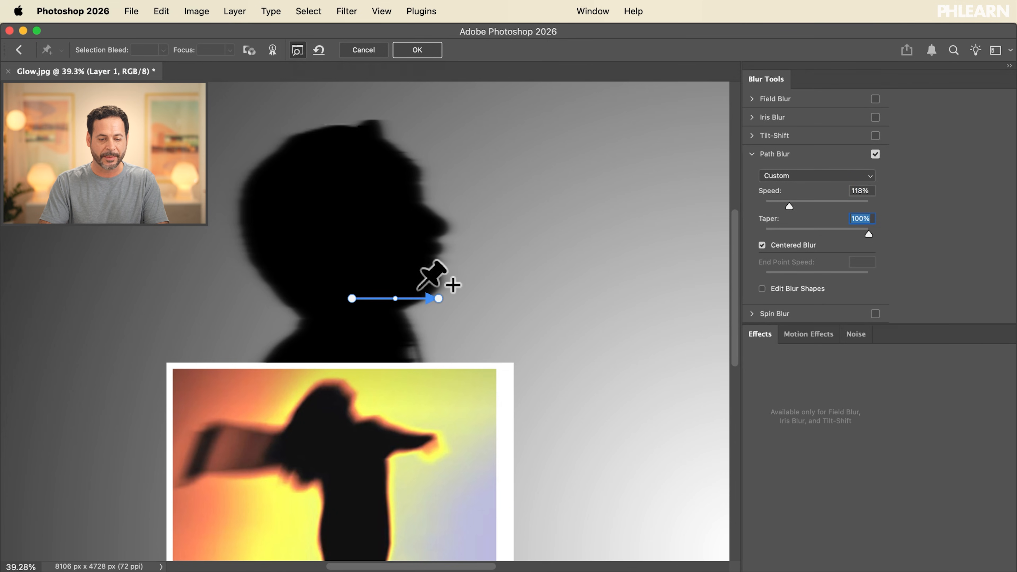
Drag the blur path's end point up and to the right to lengthen the motion direction
{"action": "left_click_drag", "start_coordinate": [448, 298], "coordinate": [551, 220]}
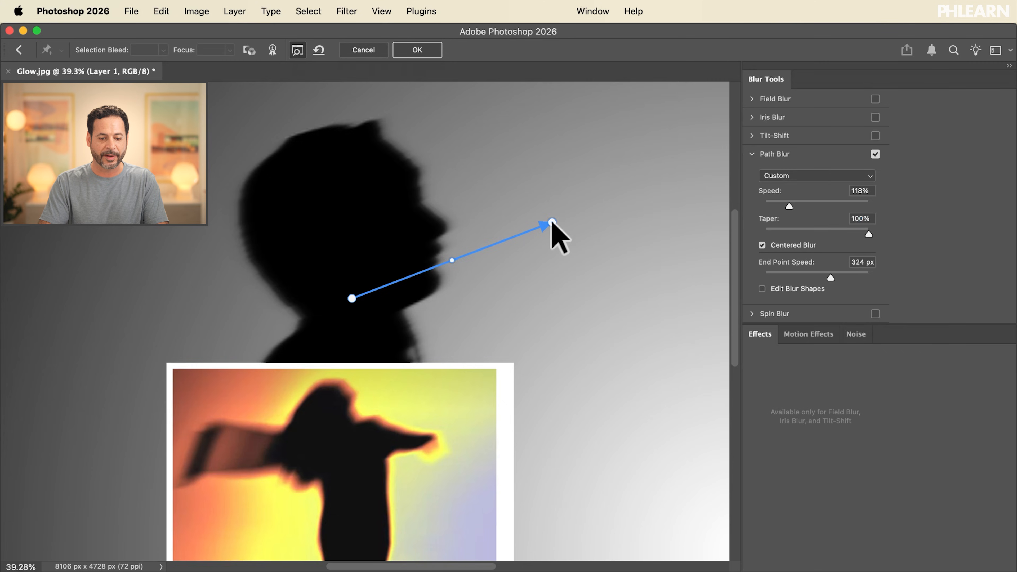
{"action": "scroll", "coordinate": [552, 220], "scroll_direction": "down", "scroll_amount": 2}
{"action": "scroll", "coordinate": [552, 220], "scroll_direction": "down", "scroll_amount": 1}
{"action": "scroll", "coordinate": [552, 221], "scroll_direction": "left", "scroll_amount": 4}
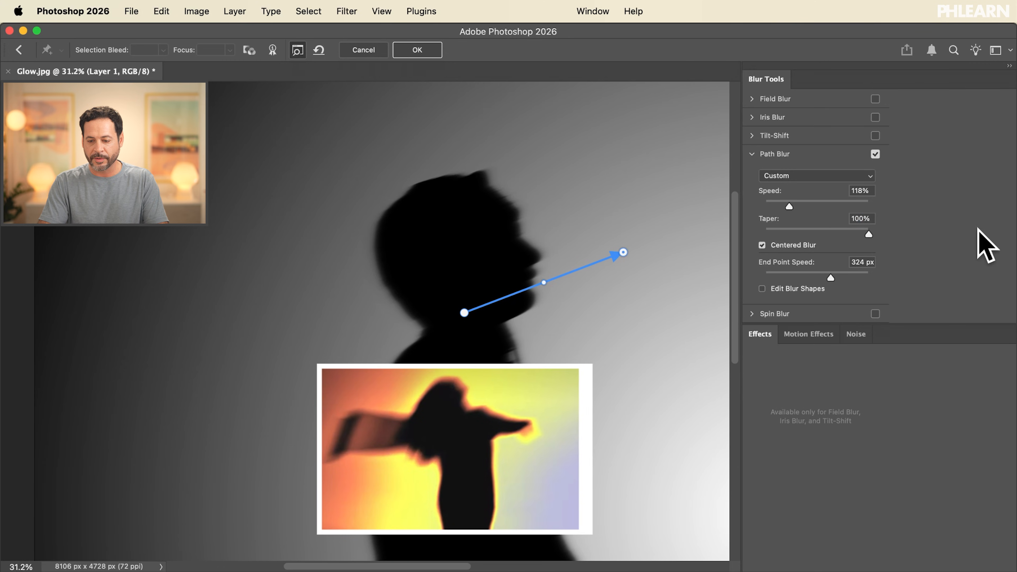
Raise the blur speed to 314% and set the taper to 24% with Centered Blur turned off
{"action": "left_click_drag", "start_coordinate": [796, 199], "coordinate": [817, 198]}
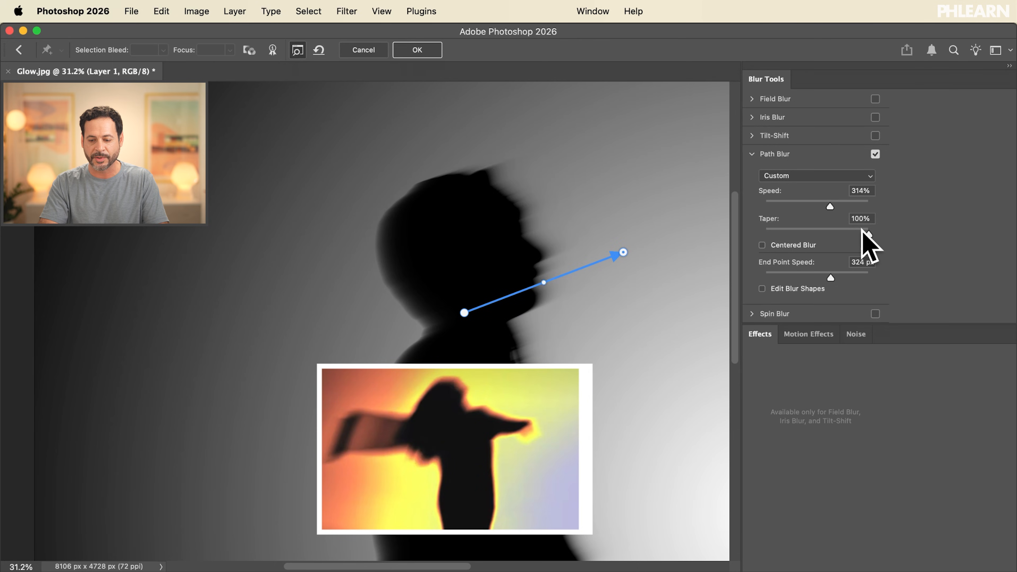
{"action": "left_click", "coordinate": [812, 232]}
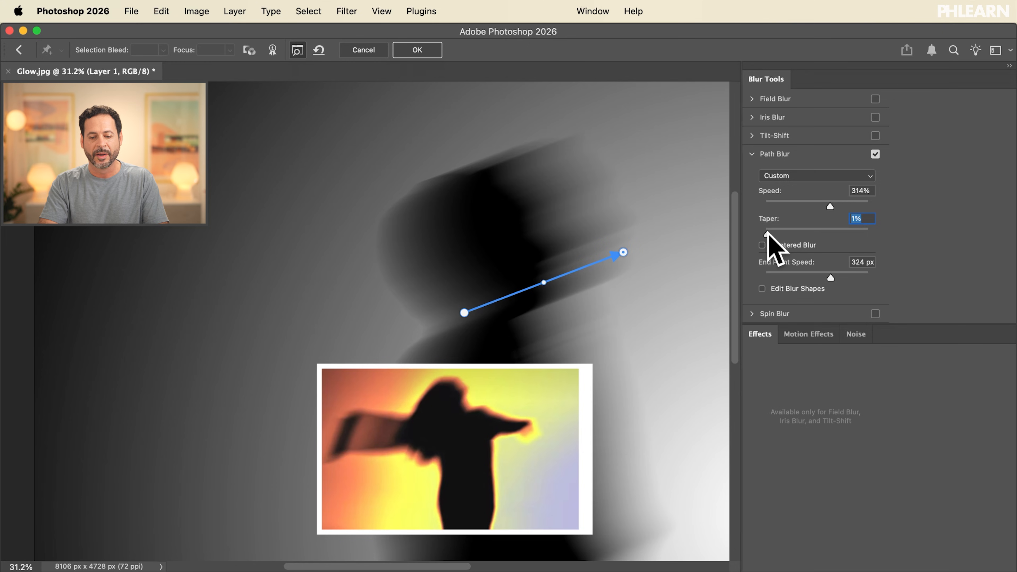
{"action": "left_click_drag", "start_coordinate": [782, 233], "coordinate": [799, 233]}
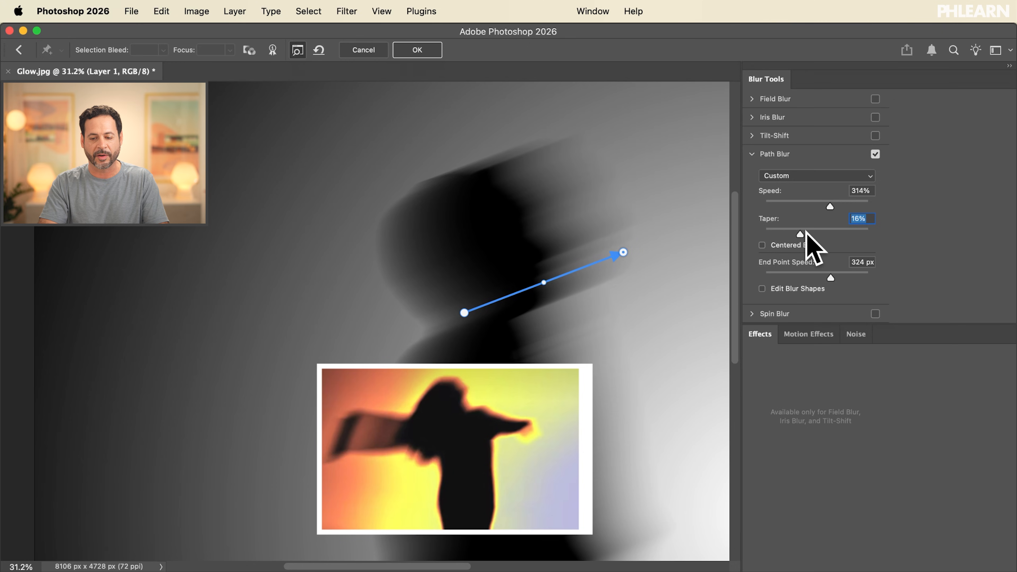
{"action": "left_click_drag", "start_coordinate": [806, 234], "coordinate": [822, 234]}
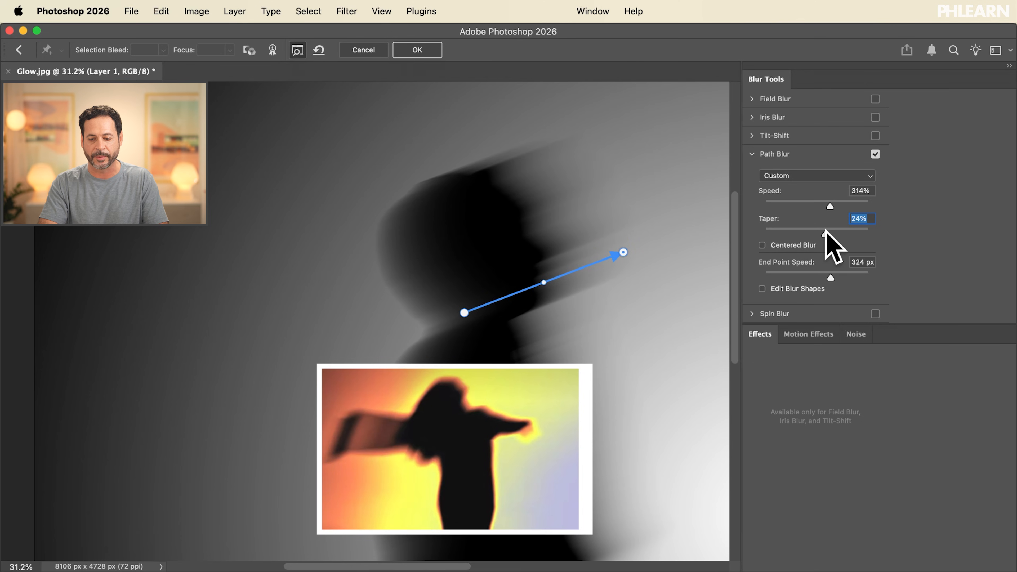
Nudge the path's end point and bend its midpoint into an upward curve, then apply the Path Blur
{"action": "scroll", "coordinate": [461, 282], "scroll_direction": "right", "scroll_amount": 5}
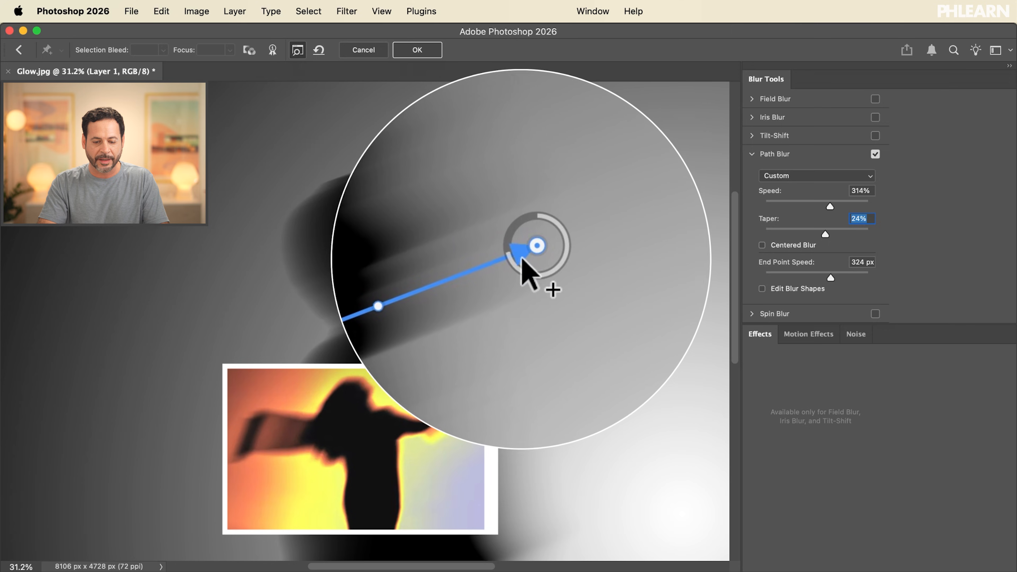
{"action": "left_click_drag", "start_coordinate": [529, 252], "coordinate": [550, 258]}
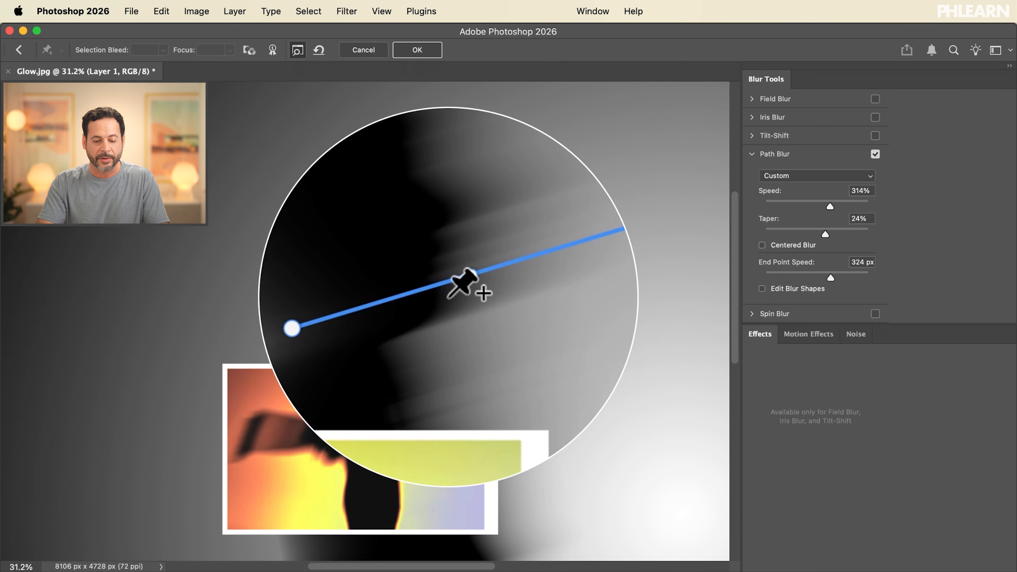
{"action": "left_click_drag", "start_coordinate": [461, 277], "coordinate": [459, 283]}
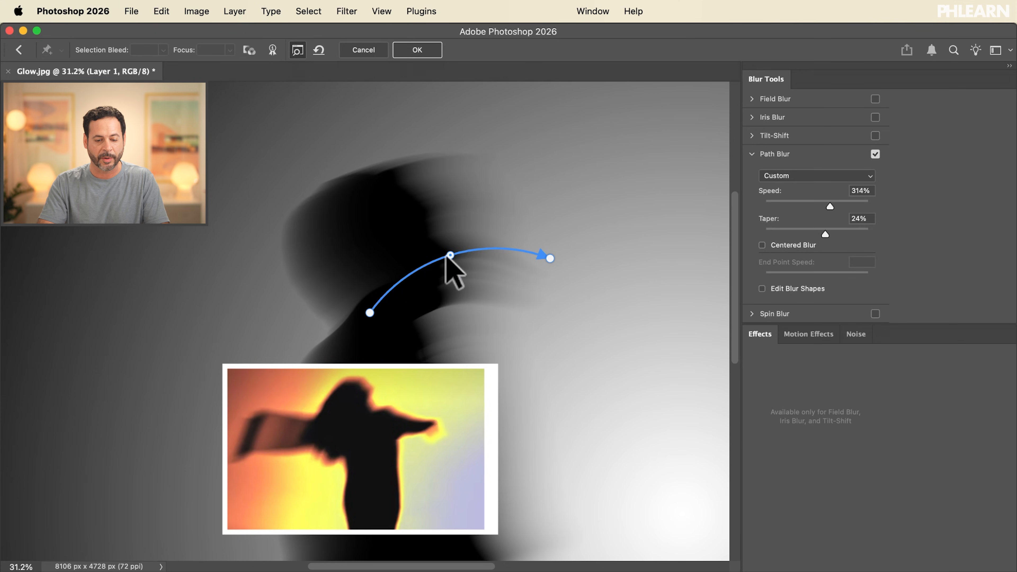
{"action": "left_click_drag", "start_coordinate": [449, 256], "coordinate": [458, 295]}
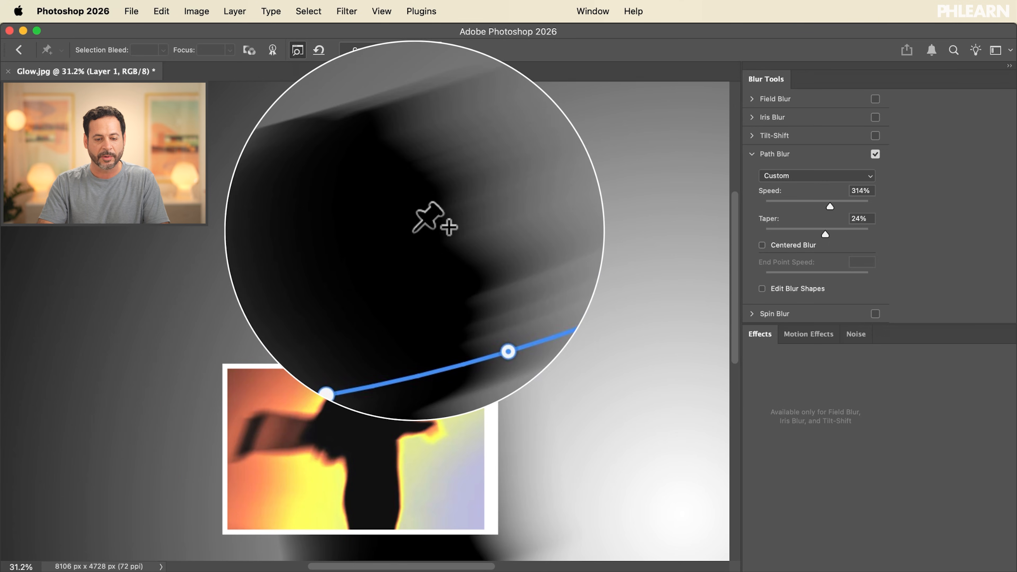
{"action": "left_click", "coordinate": [416, 50]}
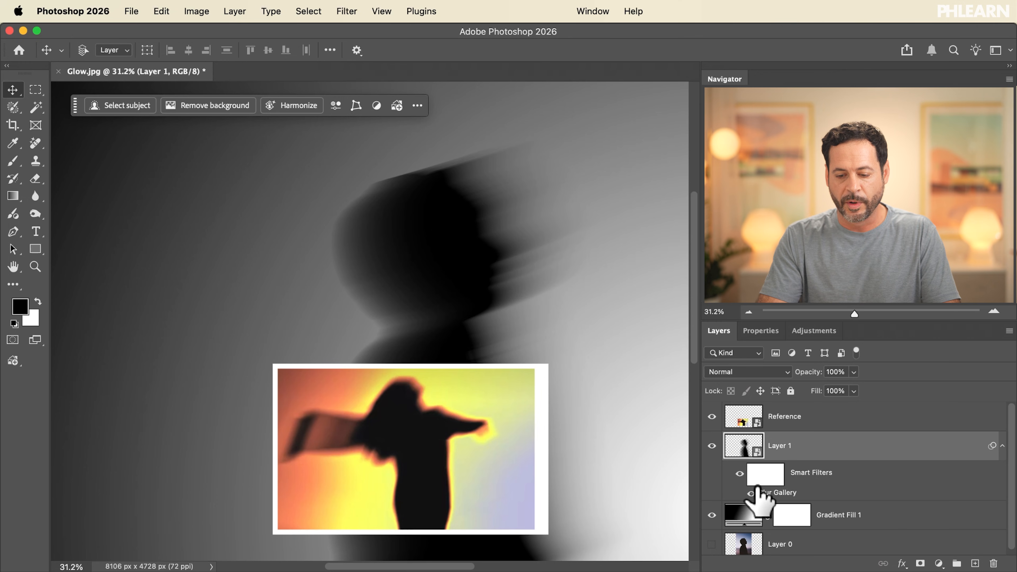
Toggle the Blur Gallery smart filter off and on to compare the silhouette before and after
{"action": "left_click", "coordinate": [740, 475]}
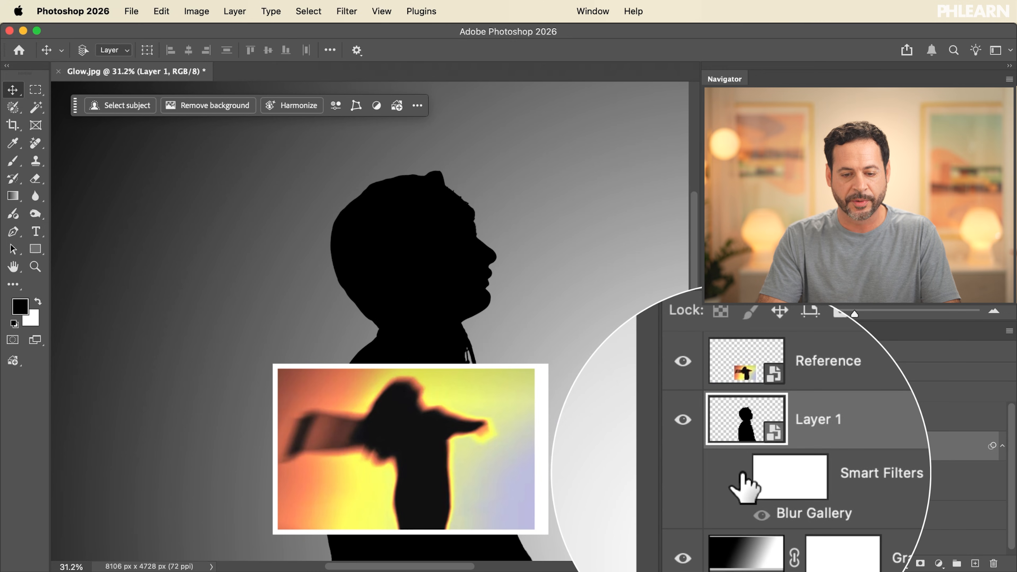
{"action": "left_click", "coordinate": [742, 473]}
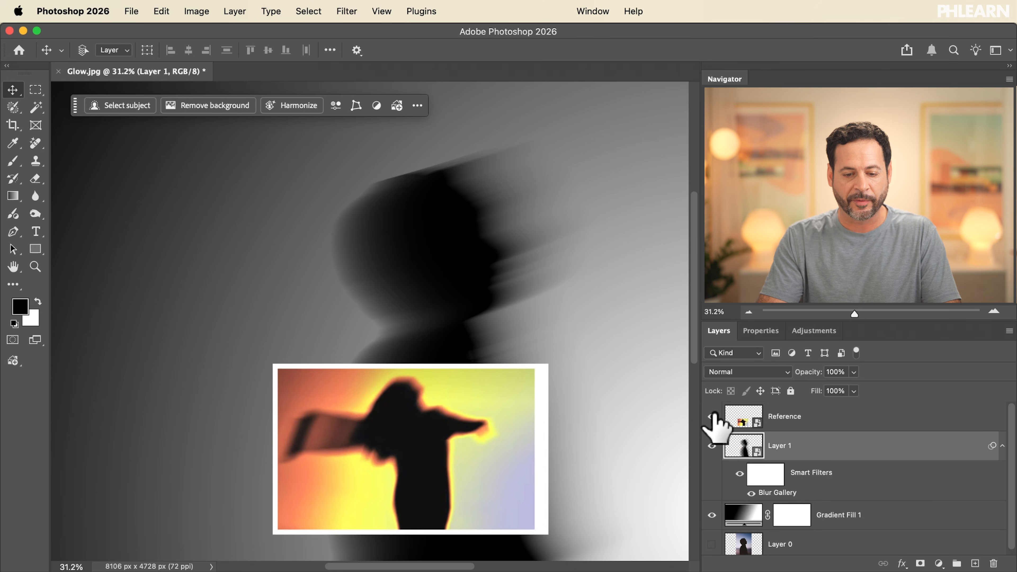
{"action": "scroll", "coordinate": [561, 387], "scroll_direction": "down", "scroll_amount": 4}
{"action": "scroll", "coordinate": [561, 387], "scroll_direction": "up", "scroll_amount": 2}
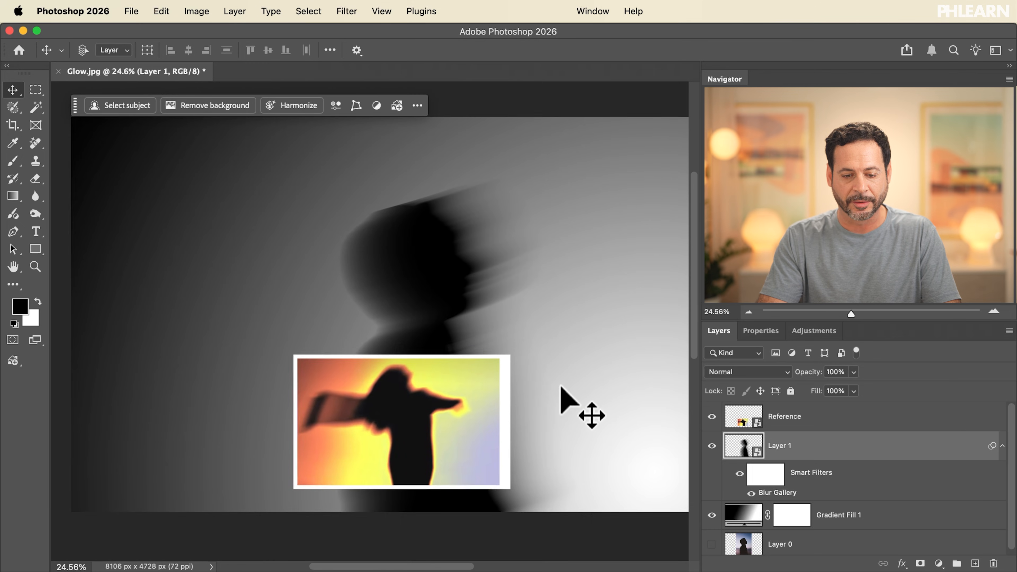
{"action": "scroll", "coordinate": [561, 387], "scroll_direction": "right", "scroll_amount": 1}
{"action": "scroll", "coordinate": [561, 387], "scroll_direction": "up", "scroll_amount": 1}
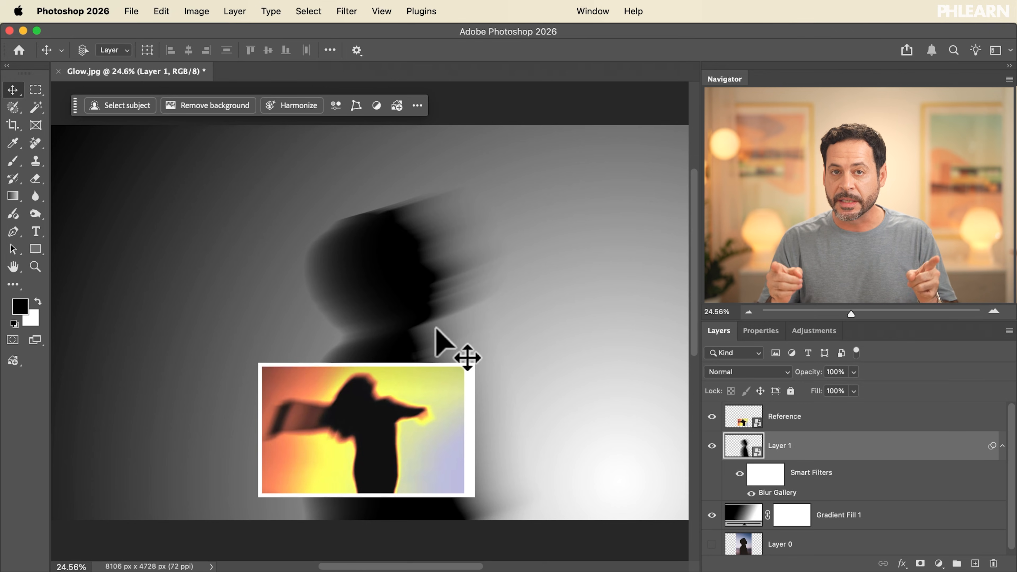
Add a Gradient Map adjustment layer above the silhouette
{"action": "left_click", "coordinate": [814, 331]}
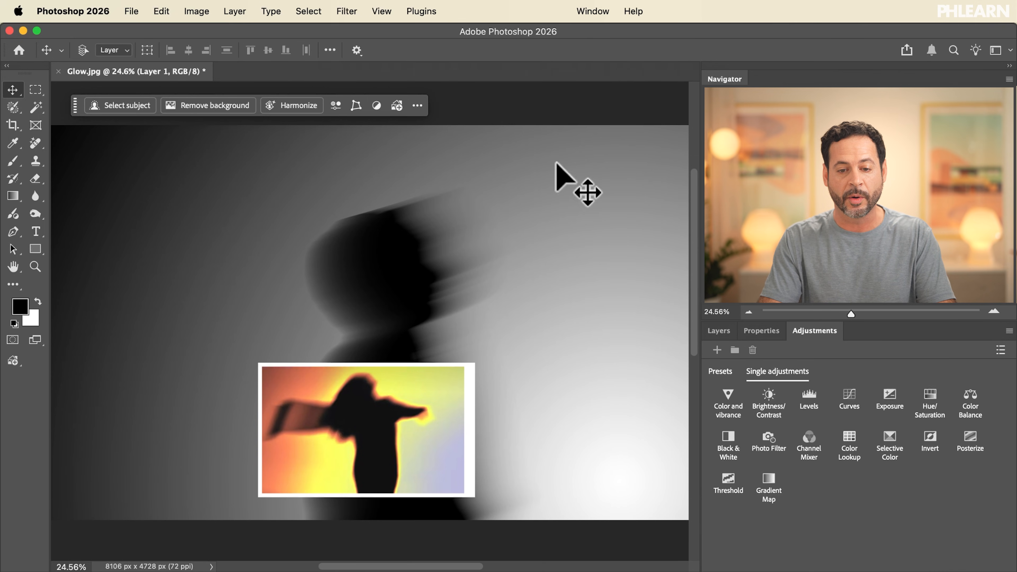
{"action": "left_click", "coordinate": [592, 12]}
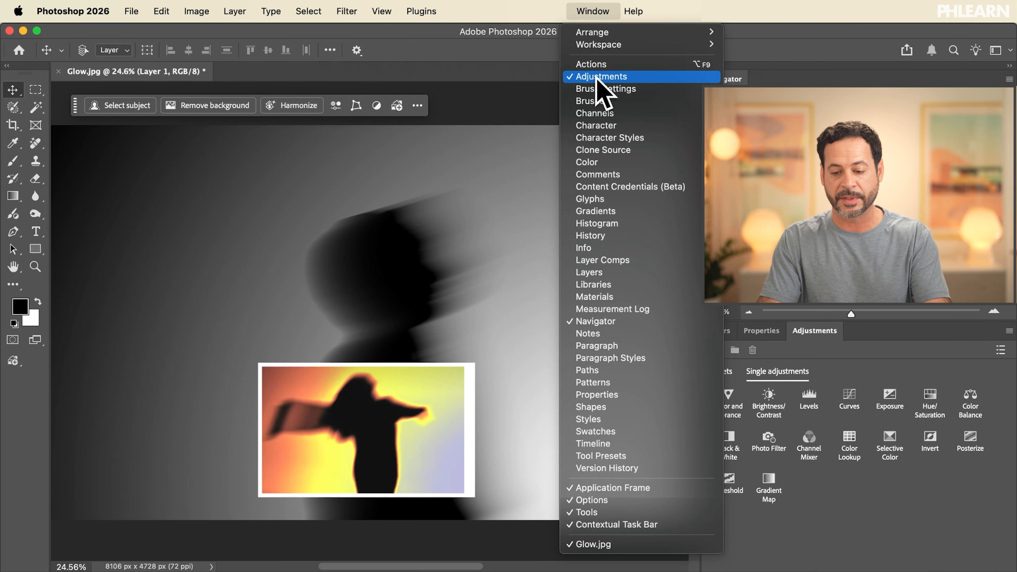
{"action": "left_click", "coordinate": [599, 74]}
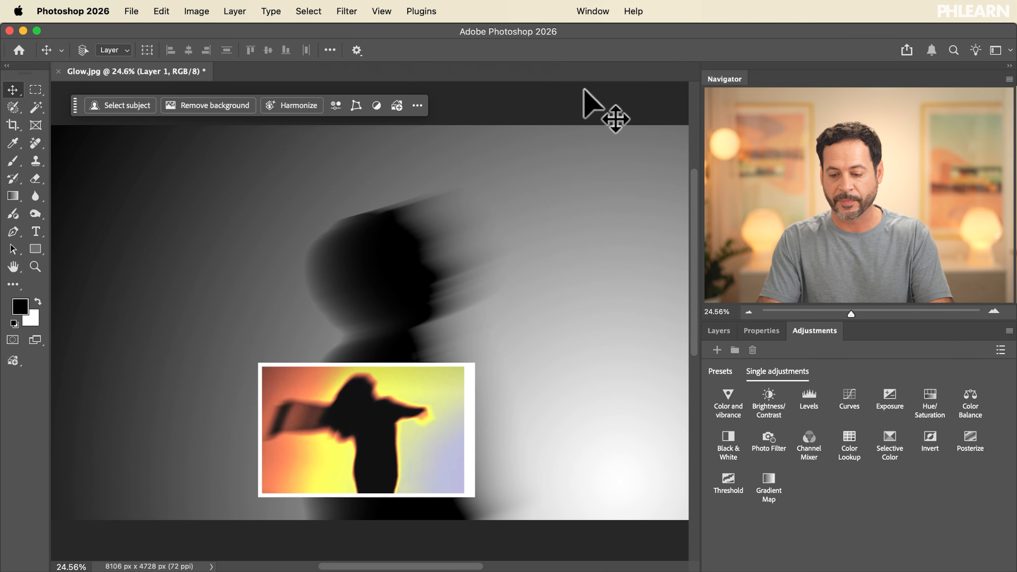
{"action": "left_click", "coordinate": [770, 494]}
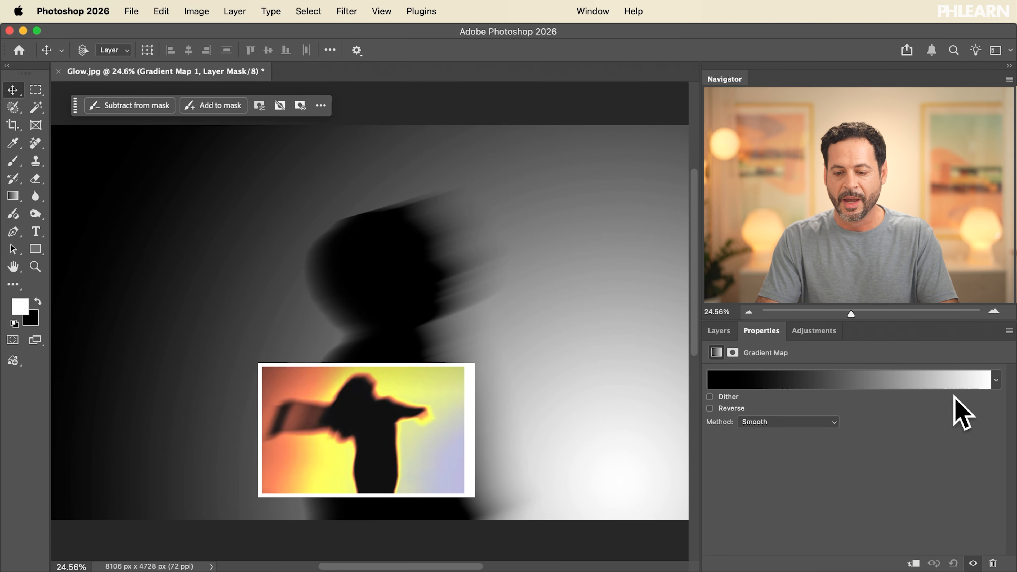
Set the Gradient Map to the Purple_22 preset from the Purples folder in the Gradient Editor
{"action": "left_click", "coordinate": [765, 379]}
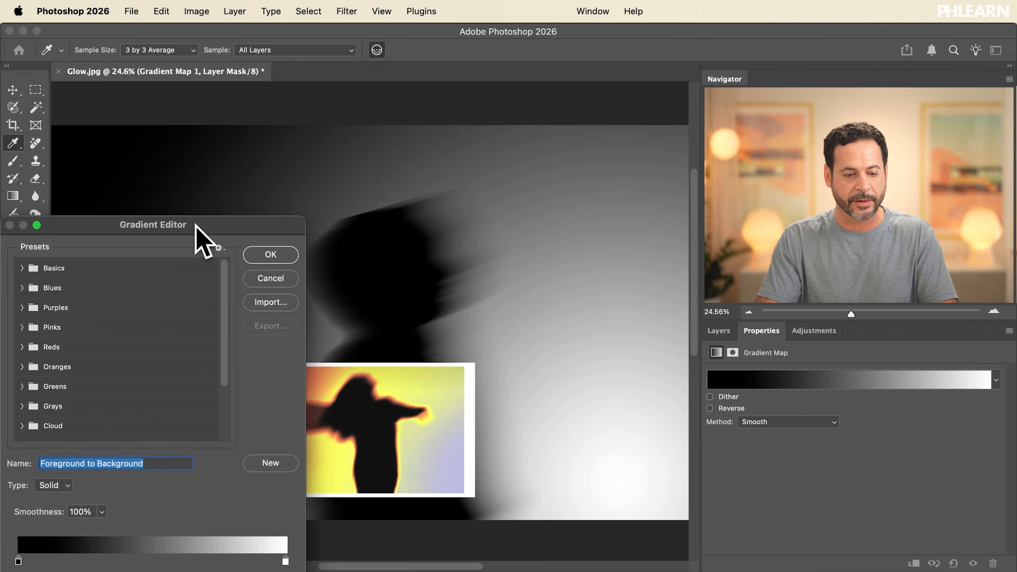
{"action": "left_click_drag", "start_coordinate": [196, 225], "coordinate": [196, 92]}
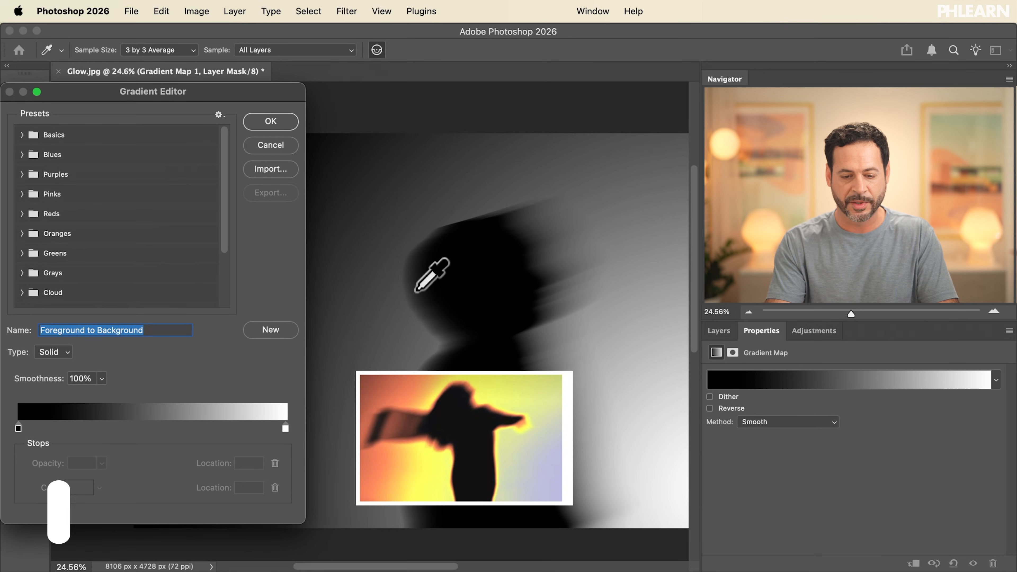
{"action": "key", "text": "super+minus"}
{"action": "key", "text": "super+minus"}
{"action": "scroll", "coordinate": [416, 292], "scroll_direction": "left", "scroll_amount": 5}
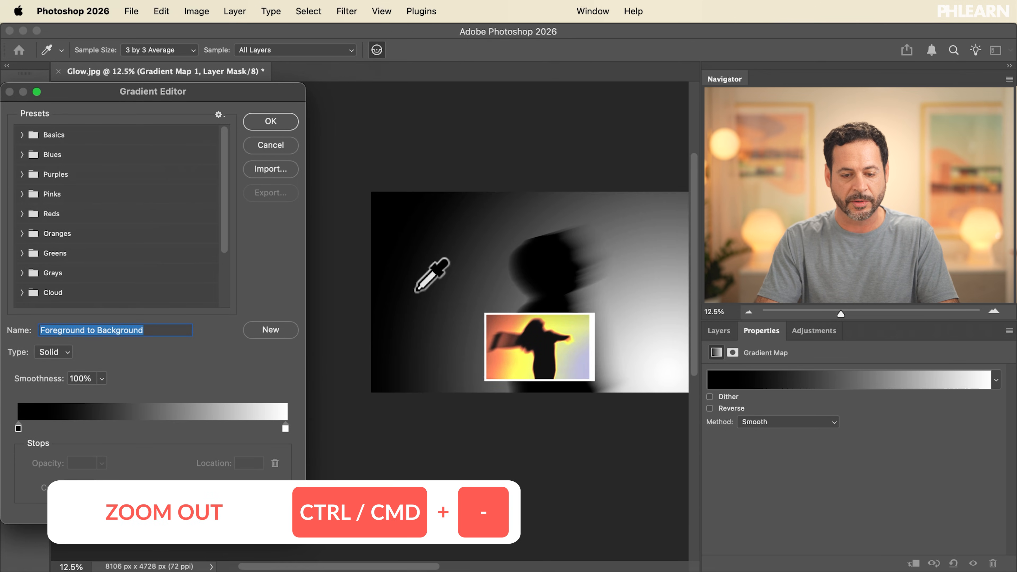
{"action": "scroll", "coordinate": [416, 292], "scroll_direction": "right", "scroll_amount": 4}
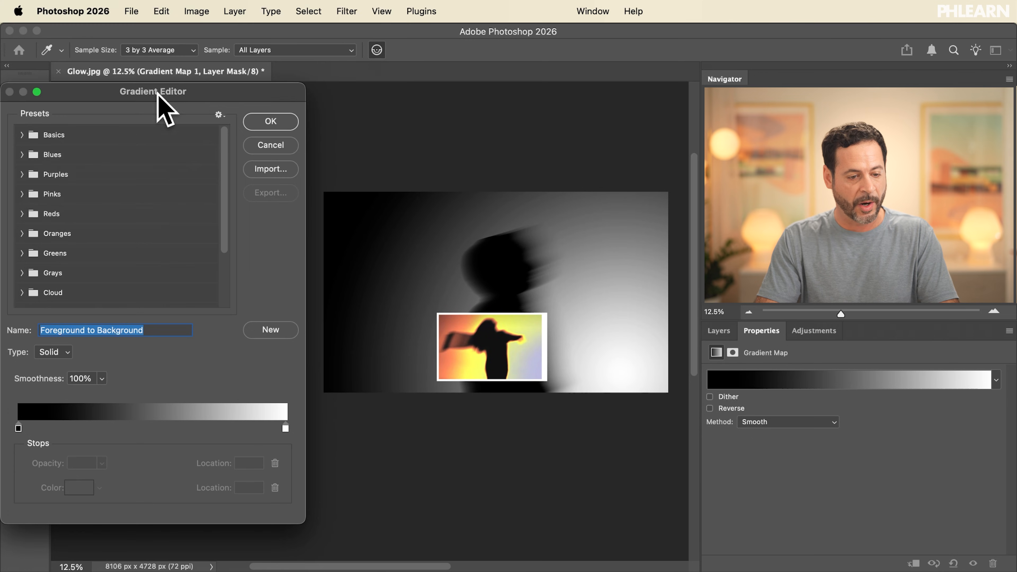
{"action": "left_click", "coordinate": [21, 174]}
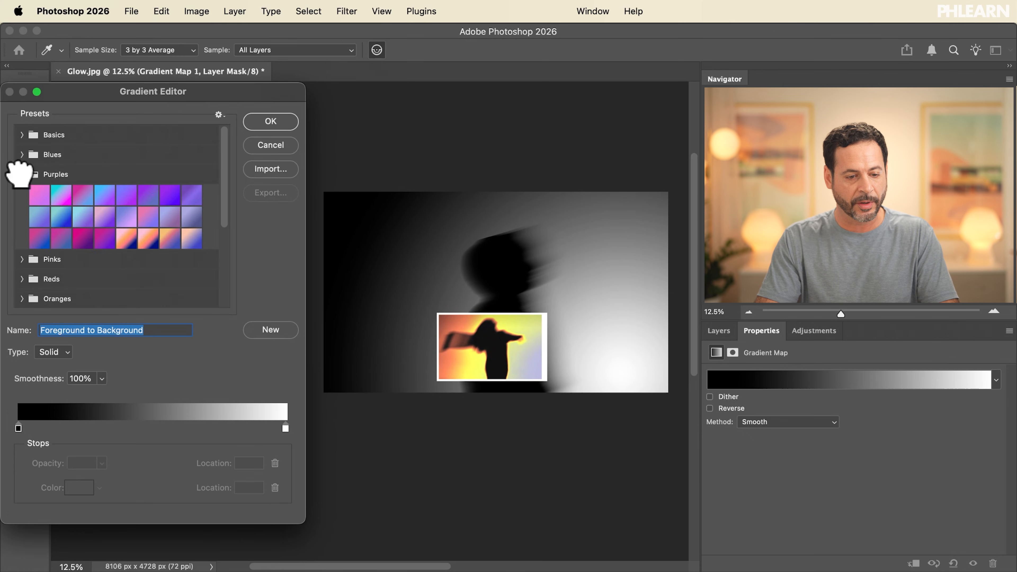
{"action": "left_click", "coordinate": [132, 236]}
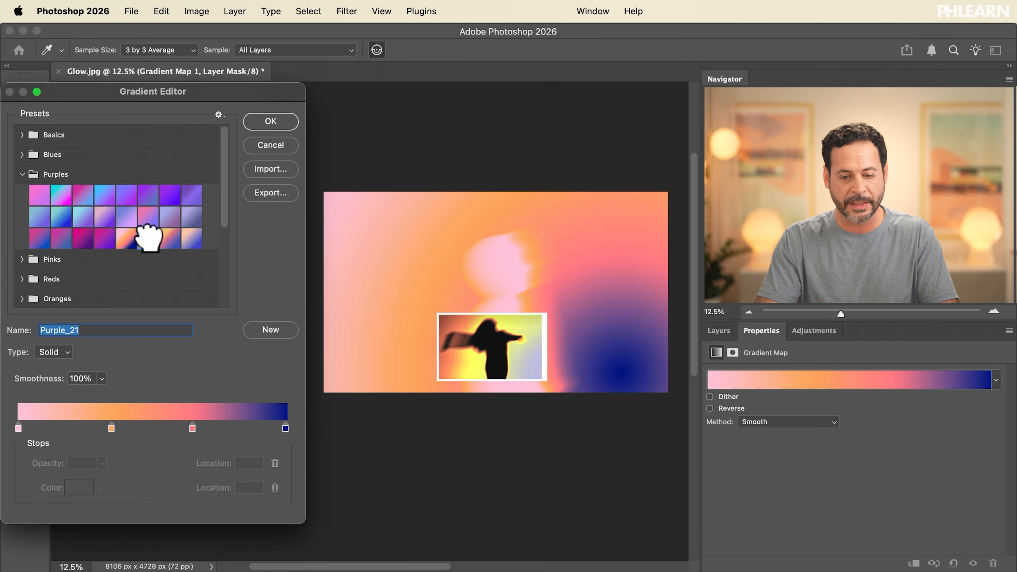
{"action": "left_click", "coordinate": [172, 238]}
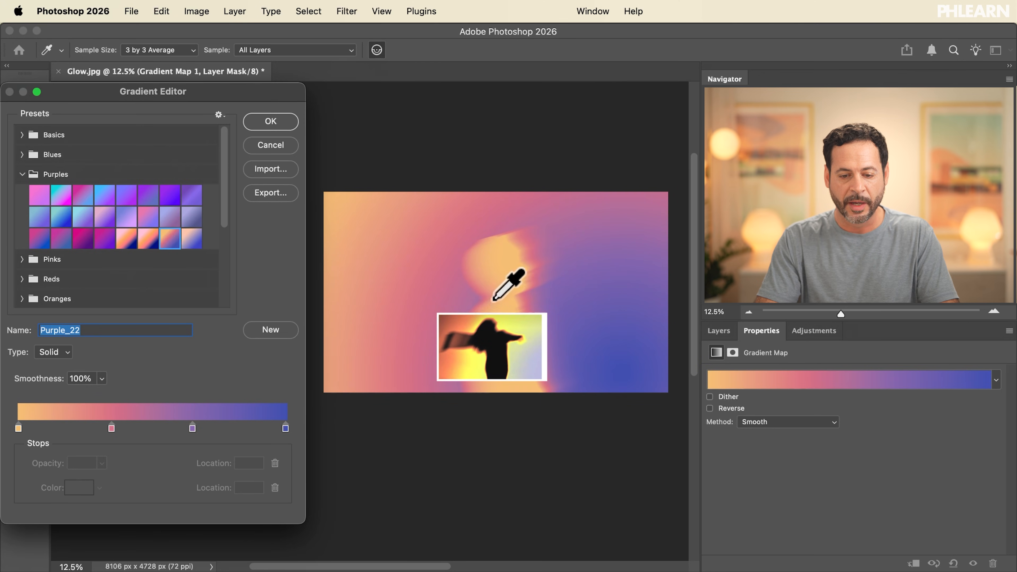
{"action": "left_click", "coordinate": [193, 236]}
{"action": "left_click", "coordinate": [188, 212]}
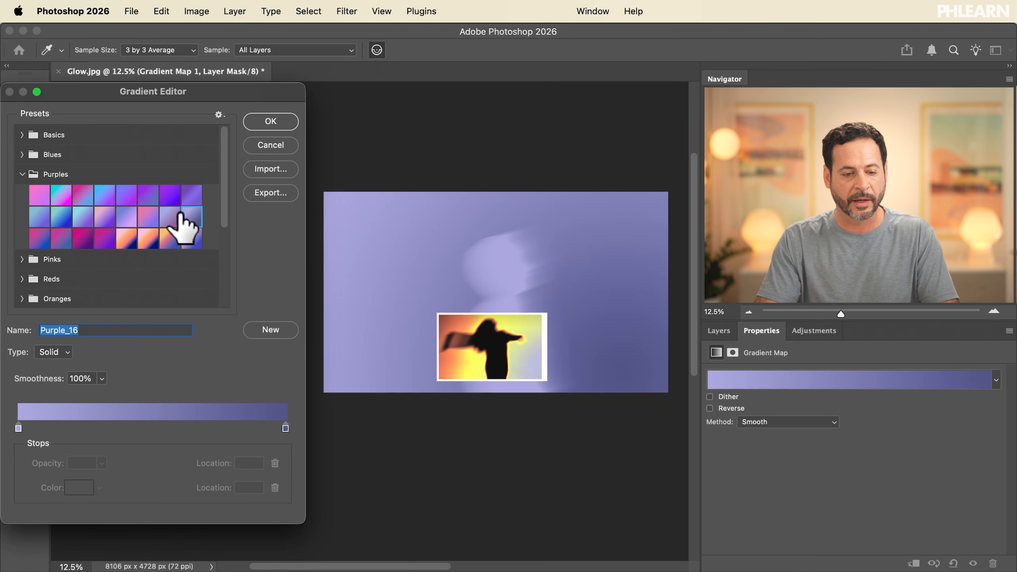
{"action": "left_click", "coordinate": [159, 215]}
{"action": "left_click", "coordinate": [170, 237]}
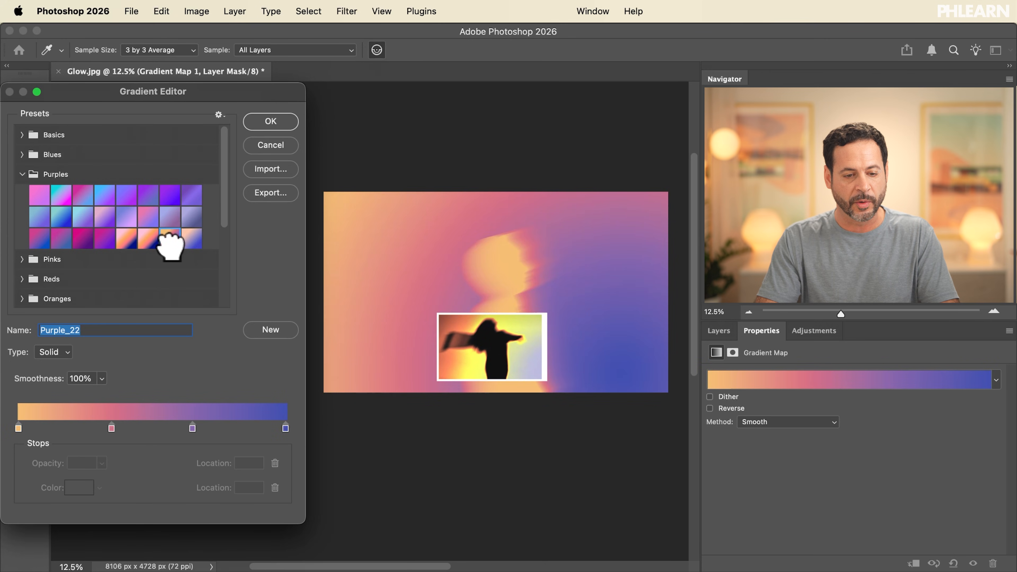
{"action": "left_click", "coordinate": [274, 125]}
Hide the Reference layer to view the colorized result
{"action": "scroll", "coordinate": [431, 254], "scroll_direction": "up", "scroll_amount": 5}
{"action": "scroll", "coordinate": [432, 258], "scroll_direction": "right", "scroll_amount": 3}
{"action": "scroll", "coordinate": [431, 259], "scroll_direction": "down", "scroll_amount": 1}
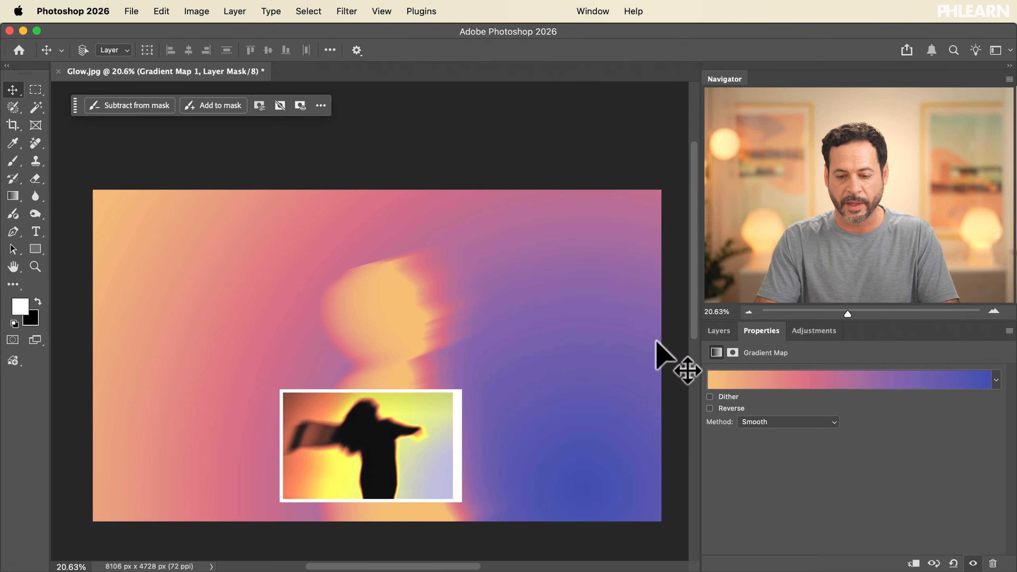
{"action": "left_click", "coordinate": [720, 331]}
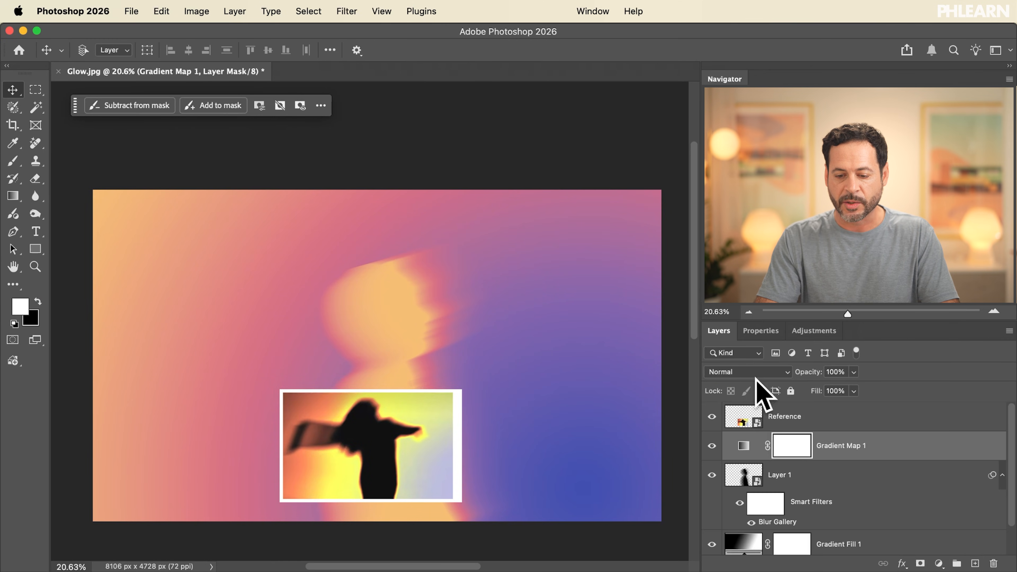
{"action": "left_click", "coordinate": [712, 417]}
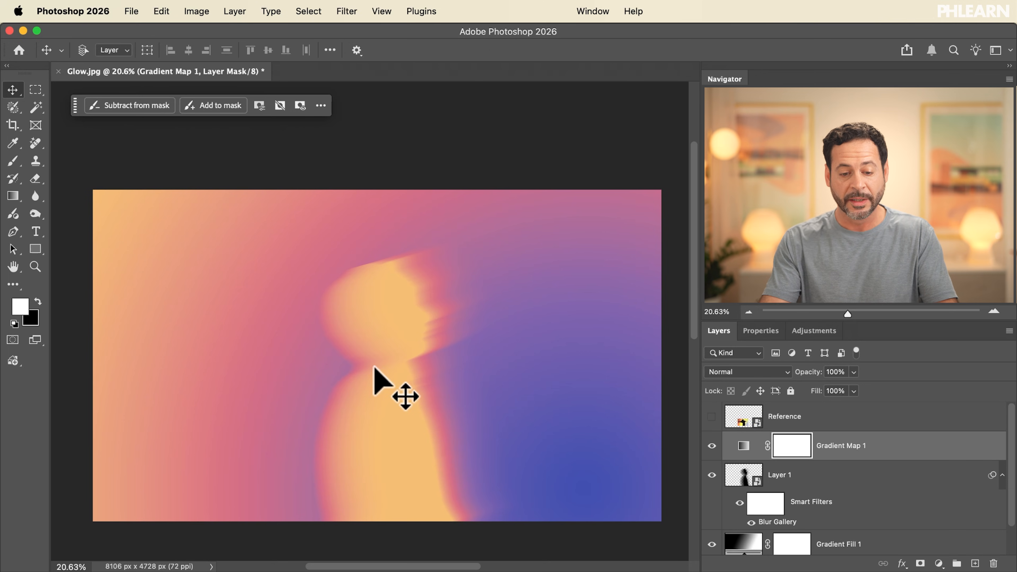
Toggle the Gradient Map off and on to compare, then reverse the Gradient Map's gradient
{"action": "left_click", "coordinate": [711, 447]}
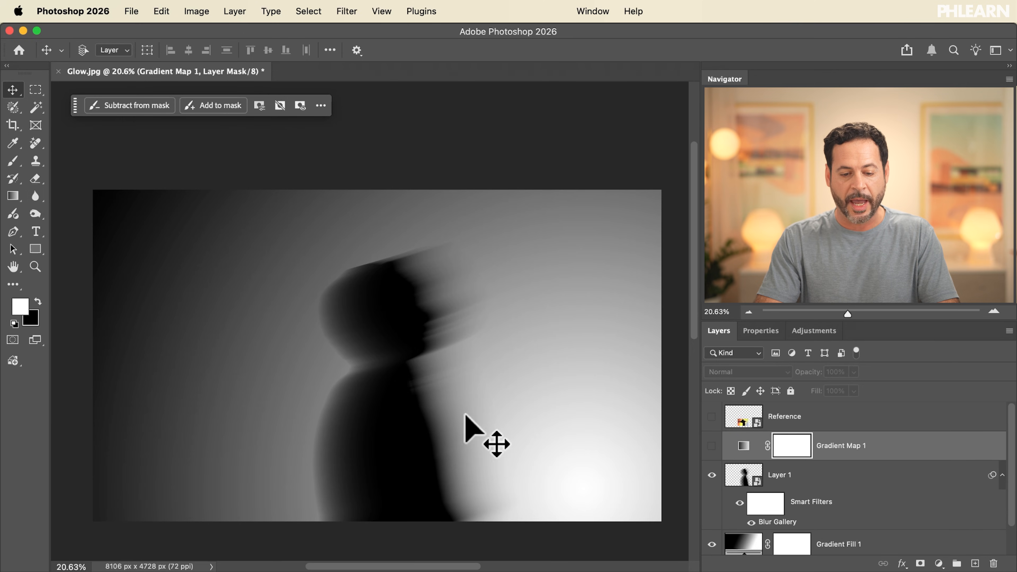
{"action": "left_click", "coordinate": [712, 446]}
{"action": "left_click", "coordinate": [744, 445]}
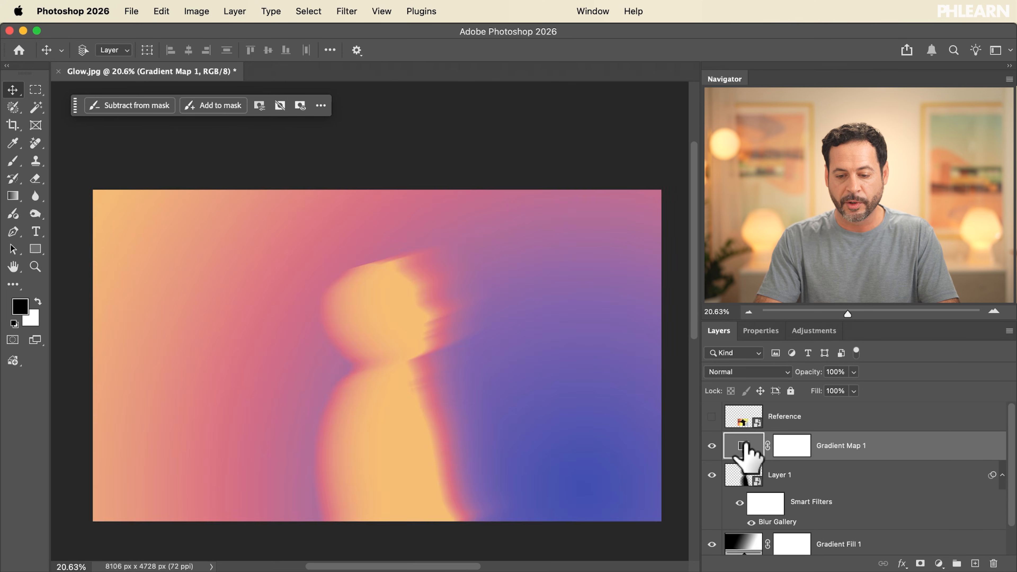
{"action": "left_click", "coordinate": [761, 331]}
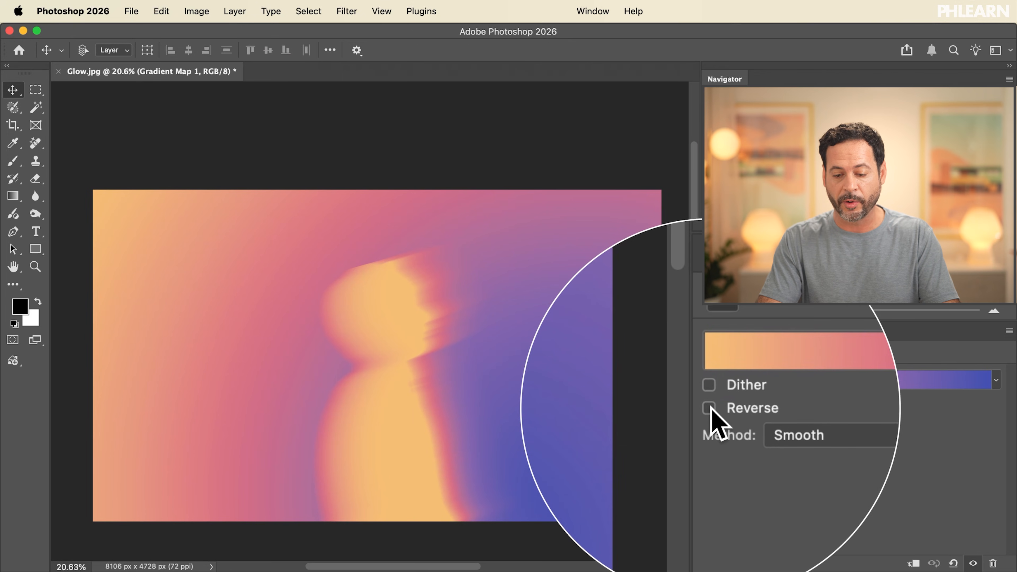
{"action": "left_click", "coordinate": [710, 409]}
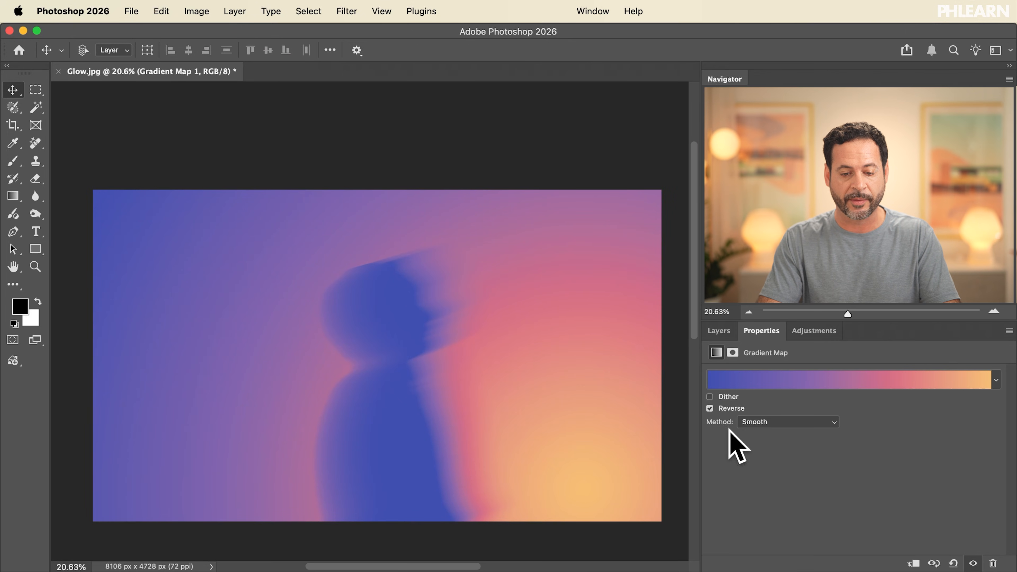
Compare the silhouette with and without the Gradient Map at several zoom levels
{"action": "left_click", "coordinate": [719, 331]}
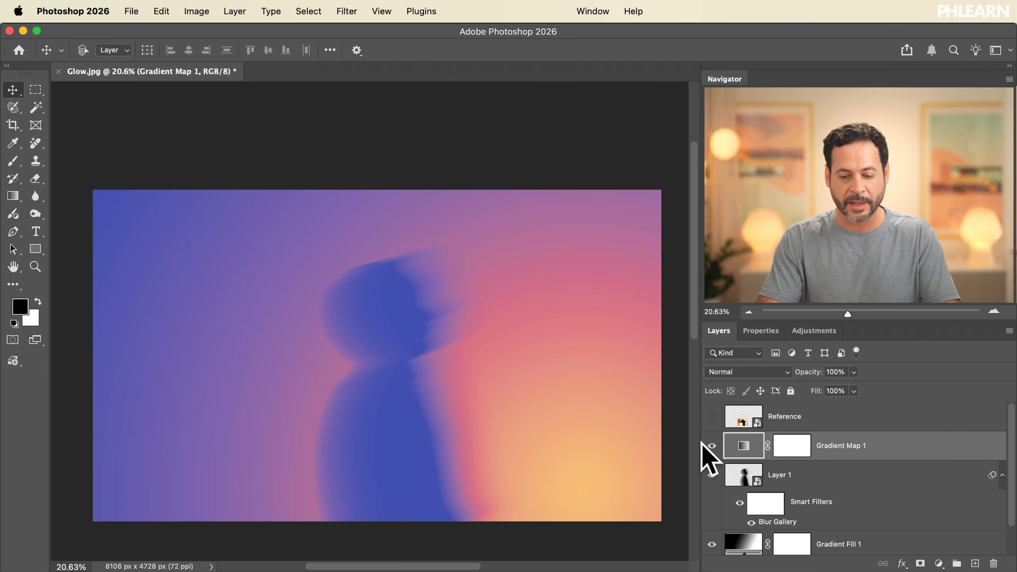
{"action": "left_click", "coordinate": [712, 446]}
{"action": "left_click", "coordinate": [711, 446]}
{"action": "left_click", "coordinate": [711, 446]}
{"action": "left_click", "coordinate": [711, 445]}
{"action": "left_click", "coordinate": [711, 445]}
{"action": "left_click", "coordinate": [711, 445]}
{"action": "scroll", "coordinate": [452, 438], "scroll_direction": "up", "scroll_amount": 5}
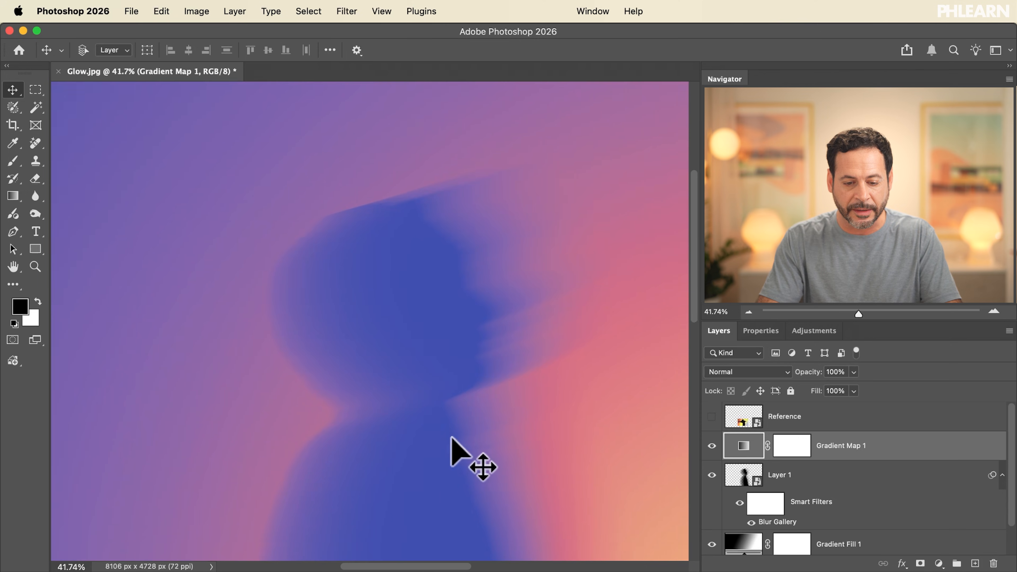
{"action": "scroll", "coordinate": [452, 438], "scroll_direction": "down", "scroll_amount": 10}
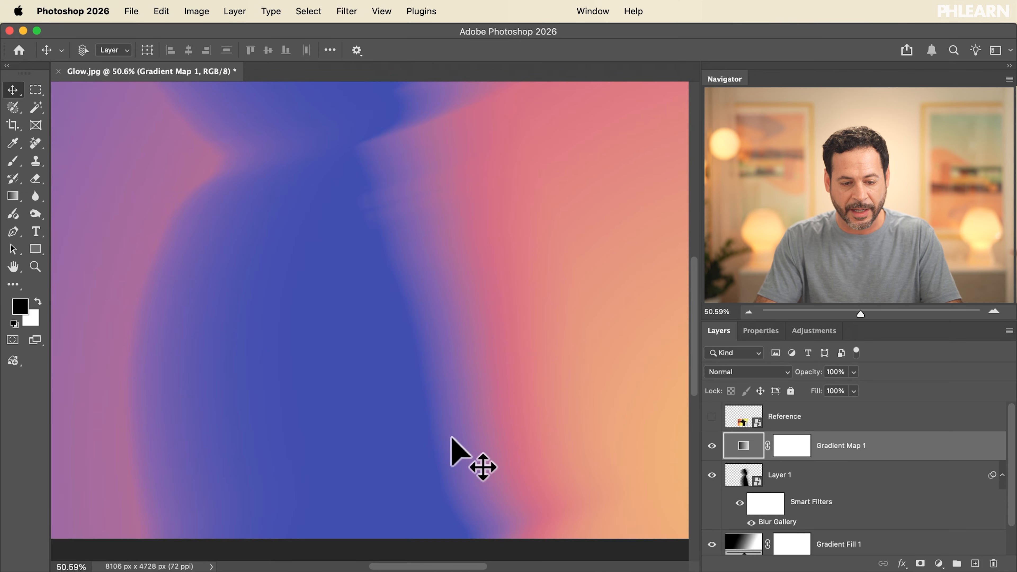
{"action": "scroll", "coordinate": [452, 438], "scroll_direction": "down", "scroll_amount": 5}
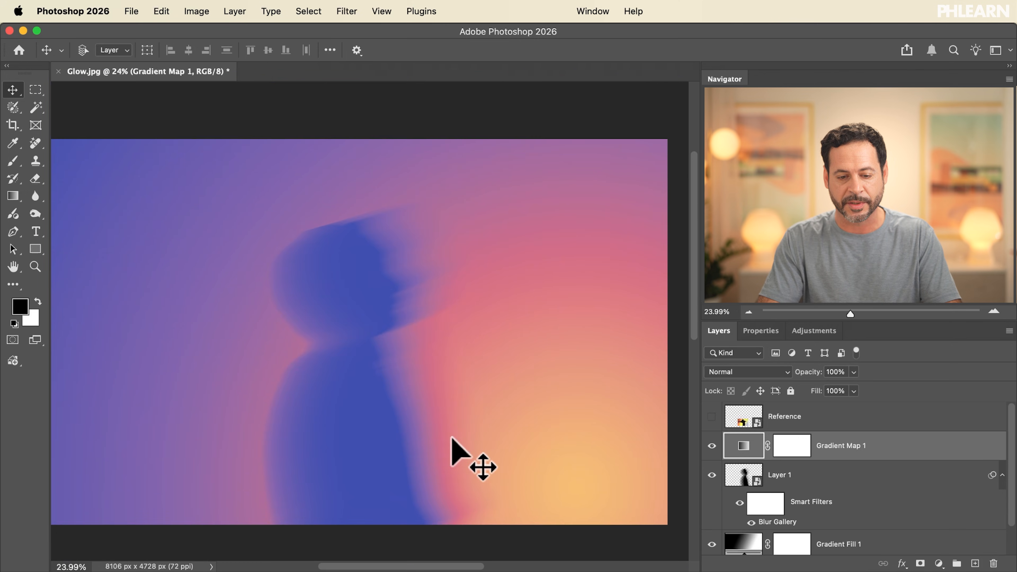
{"action": "scroll", "coordinate": [452, 438], "scroll_direction": "down", "scroll_amount": 2}
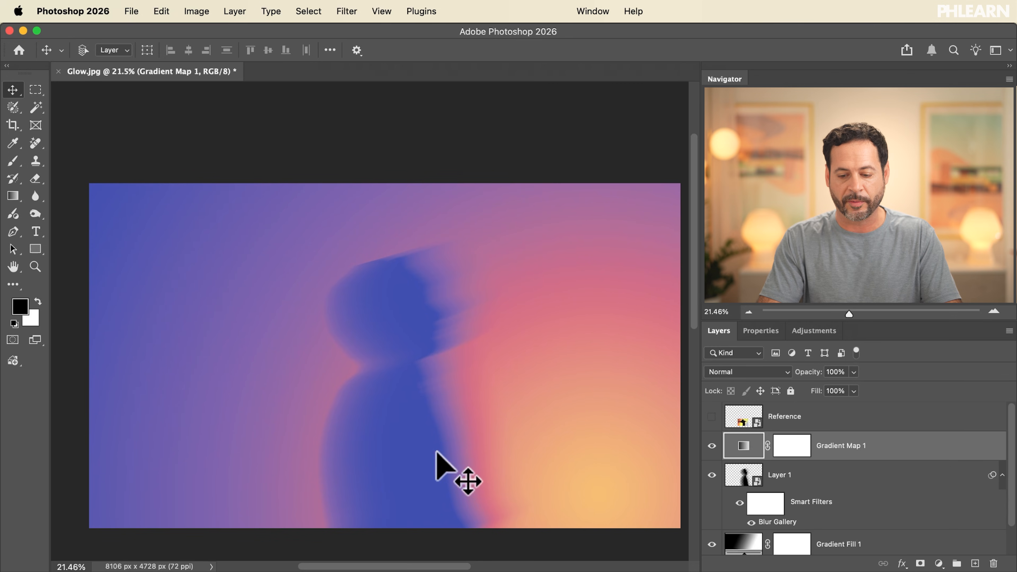
{"action": "scroll", "coordinate": [799, 475], "scroll_direction": "down", "scroll_amount": 2}
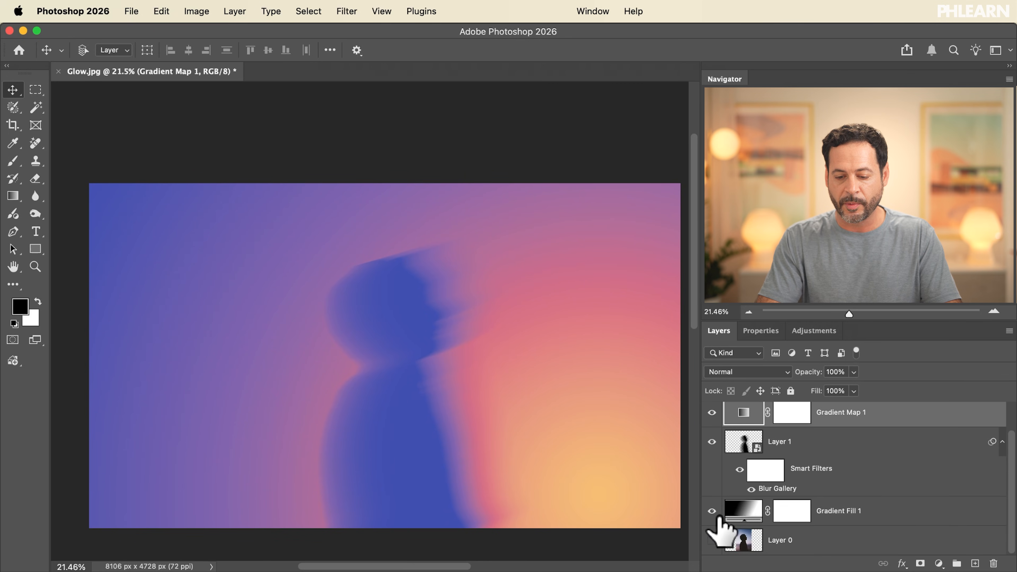
Move the radial Gradient Fill's center onto the silhouette's chest with the Gradient tool
{"action": "left_click", "coordinate": [713, 512]}
{"action": "left_click", "coordinate": [713, 512]}
{"action": "left_click", "coordinate": [739, 517]}
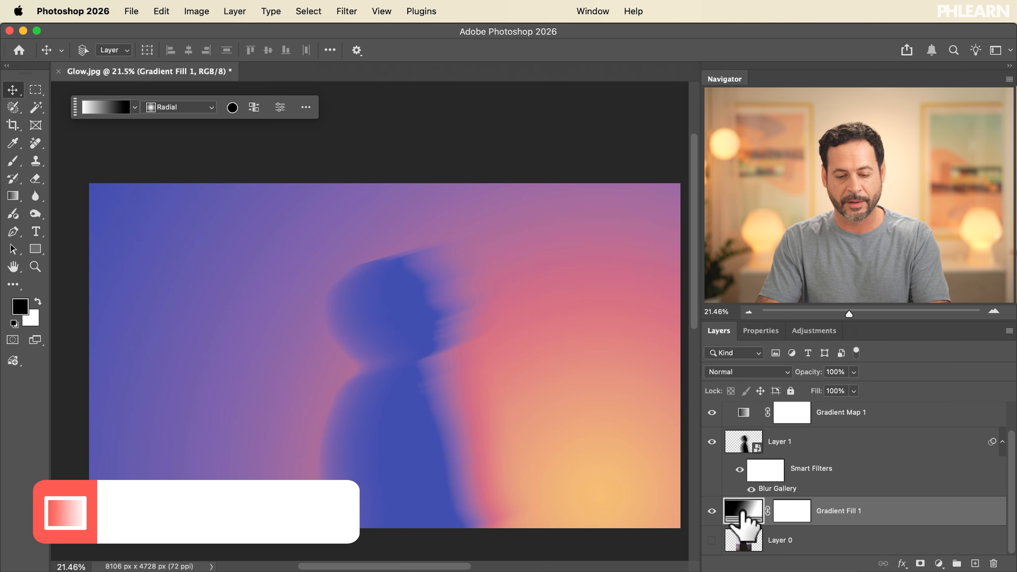
{"action": "key", "text": "g"}
{"action": "left_click_drag", "start_coordinate": [600, 493], "coordinate": [415, 420]}
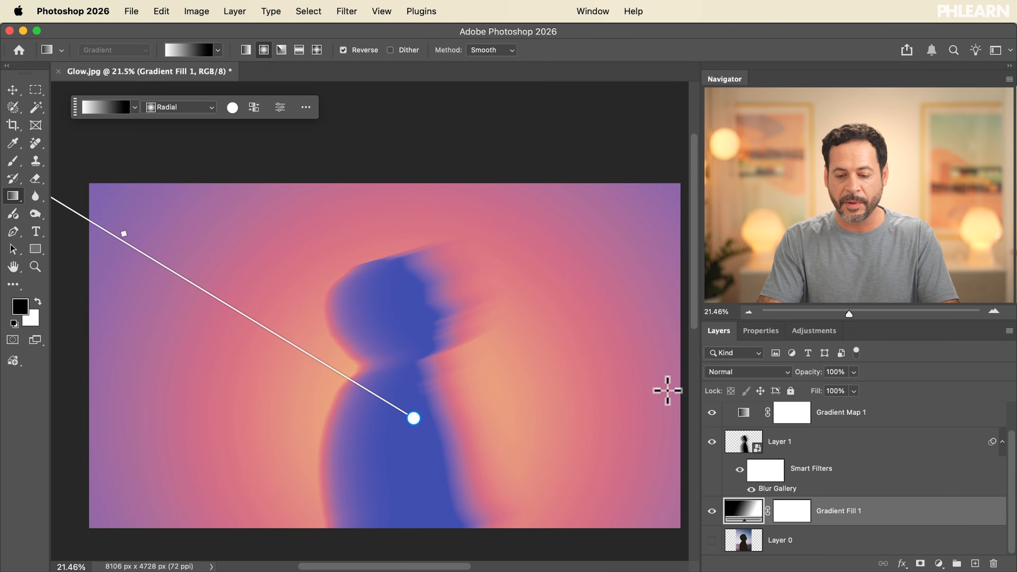
Drag the radial gradient's outer handle further out toward the canvas's upper-left corner
{"action": "left_click", "coordinate": [713, 413]}
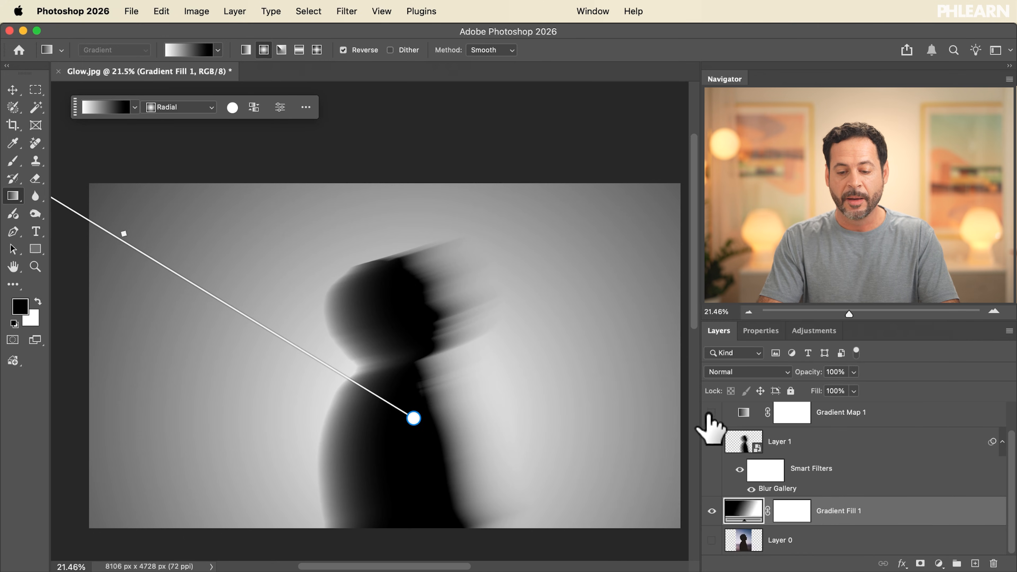
{"action": "left_click", "coordinate": [712, 413]}
{"action": "scroll", "coordinate": [411, 366], "scroll_direction": "down", "scroll_amount": 5}
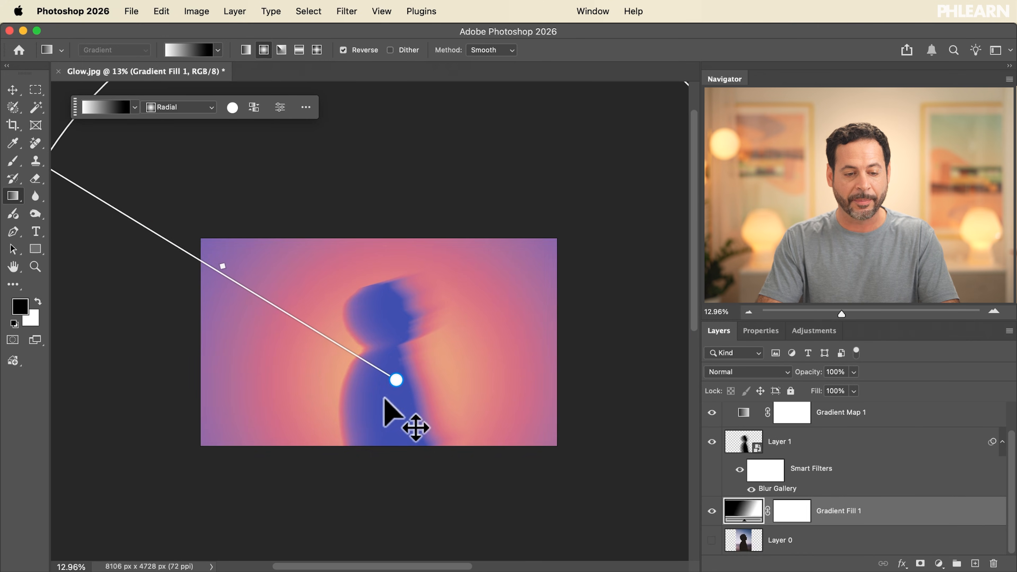
{"action": "mouse_move", "coordinate": [101, 201]}
{"action": "left_mouse_down"}
{"action": "mouse_move", "coordinate": [244, 234]}
{"action": "mouse_move", "coordinate": [176, 149]}
{"action": "mouse_move", "coordinate": [249, 204]}
{"action": "mouse_move", "coordinate": [182, 152]}
{"action": "left_mouse_up"}
{"action": "scroll", "coordinate": [333, 316], "scroll_direction": "up", "scroll_amount": 5}
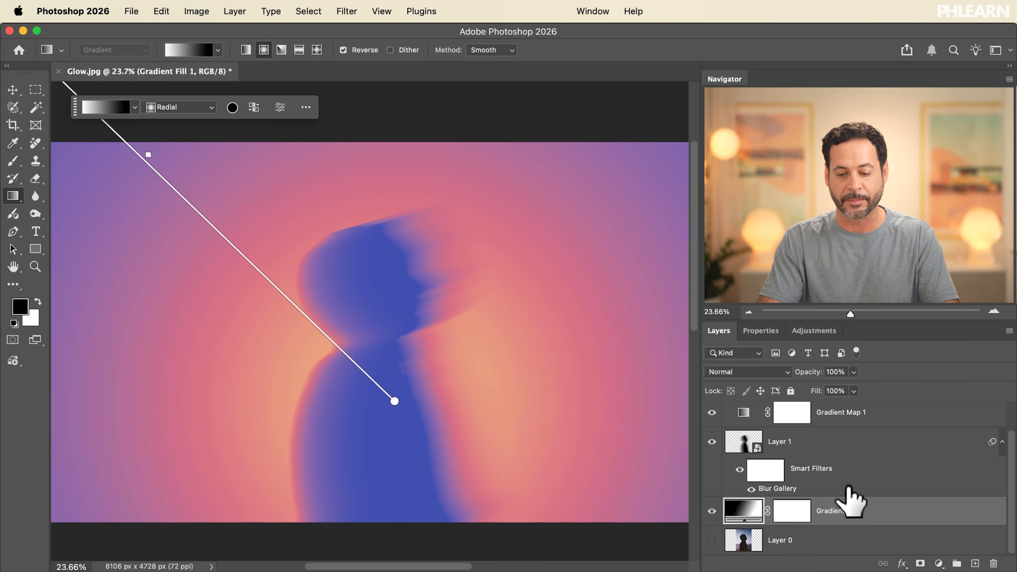
Change the Gradient Map's end stop color to a teal blue in the Gradient Editor
{"action": "left_click", "coordinate": [744, 412]}
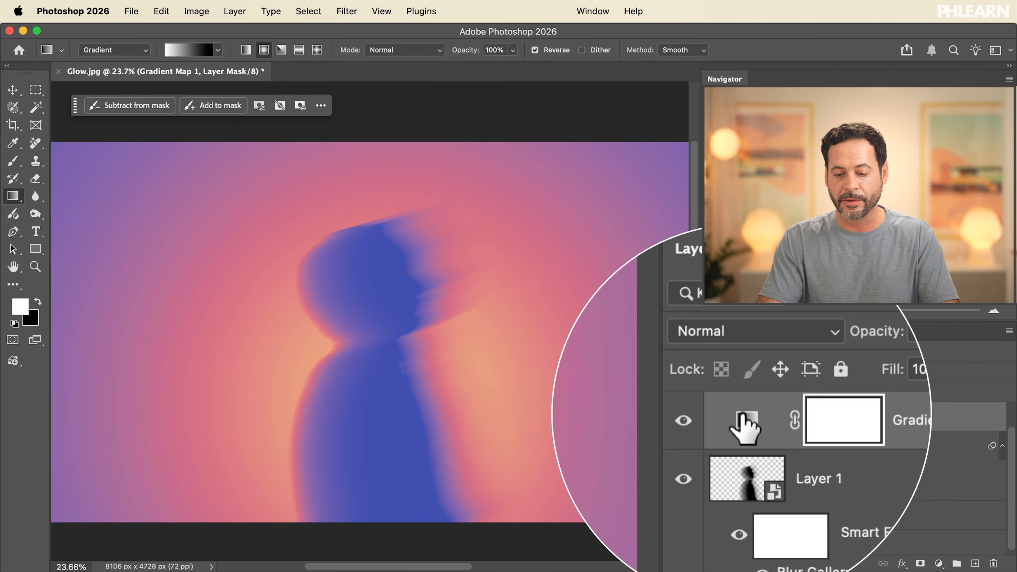
{"action": "left_click", "coordinate": [742, 415]}
{"action": "left_click", "coordinate": [783, 380]}
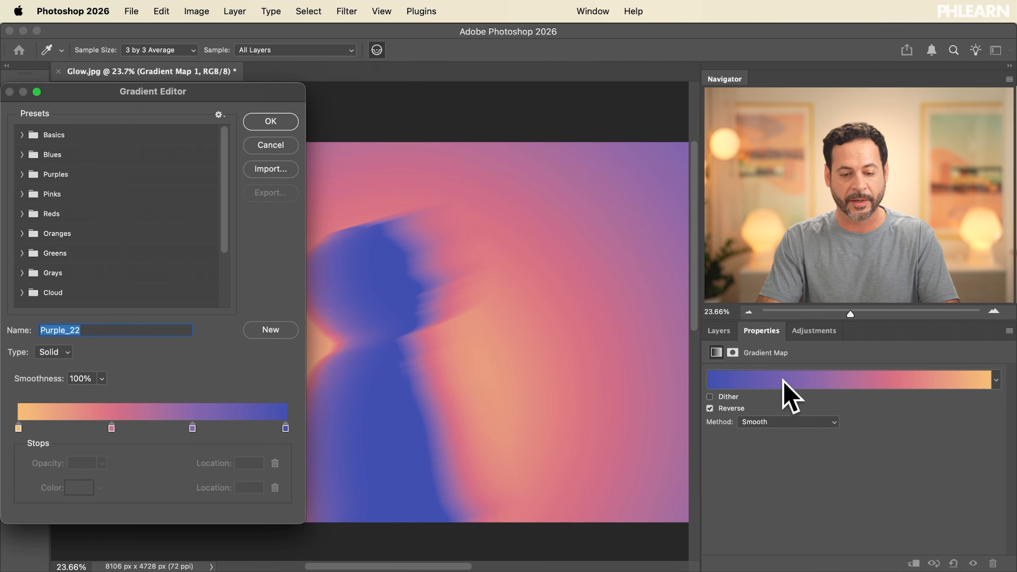
{"action": "scroll", "coordinate": [521, 309], "scroll_direction": "left", "scroll_amount": 5}
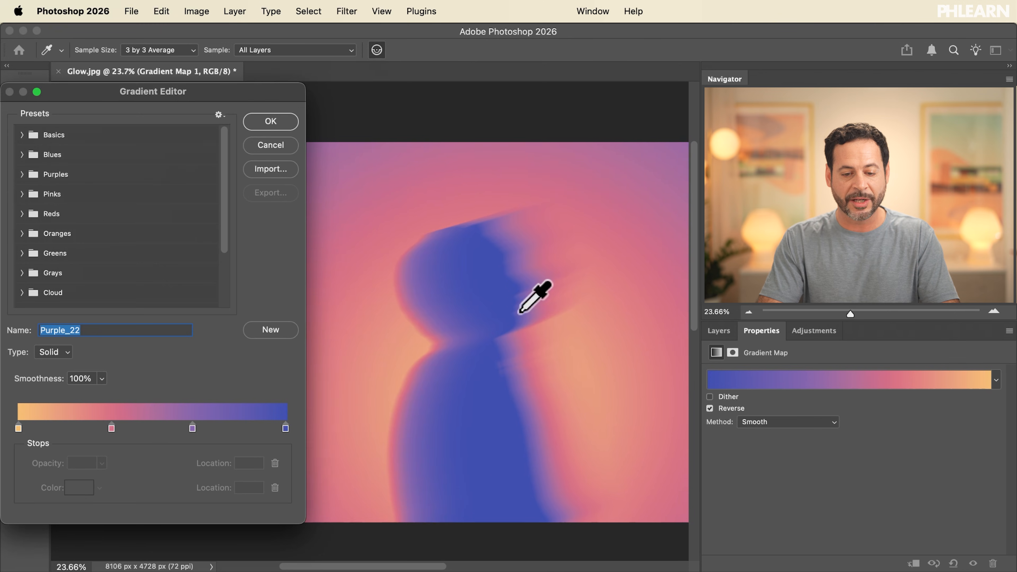
{"action": "left_click", "coordinate": [286, 428]}
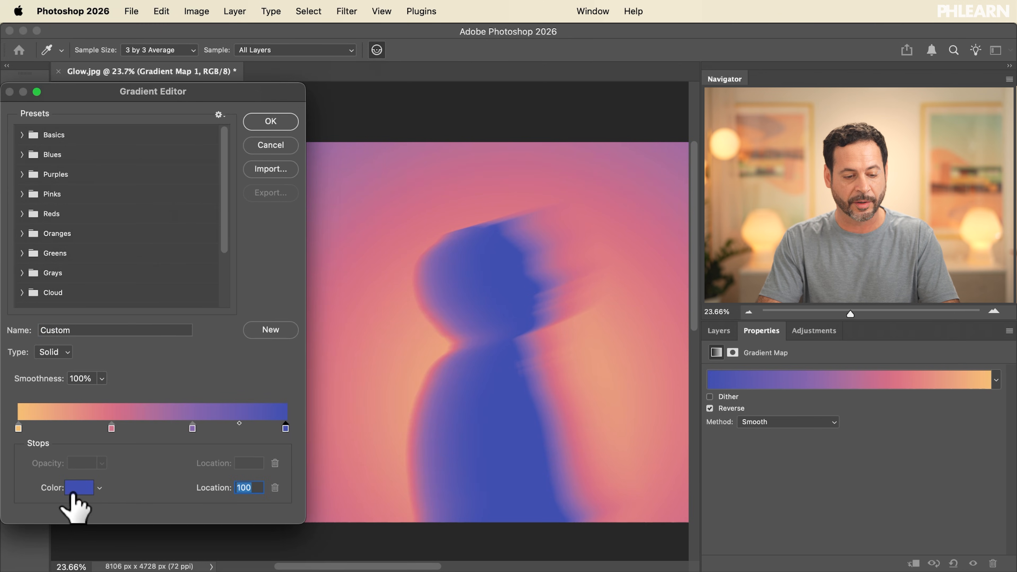
{"action": "left_click", "coordinate": [76, 491]}
{"action": "left_click_drag", "start_coordinate": [346, 445], "coordinate": [347, 476]}
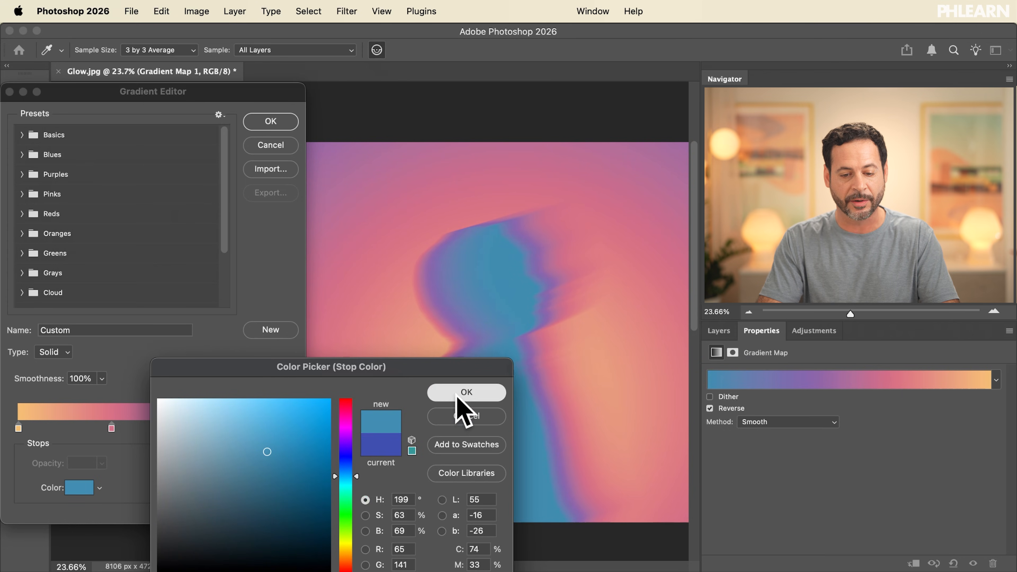
{"action": "left_click", "coordinate": [467, 393]}
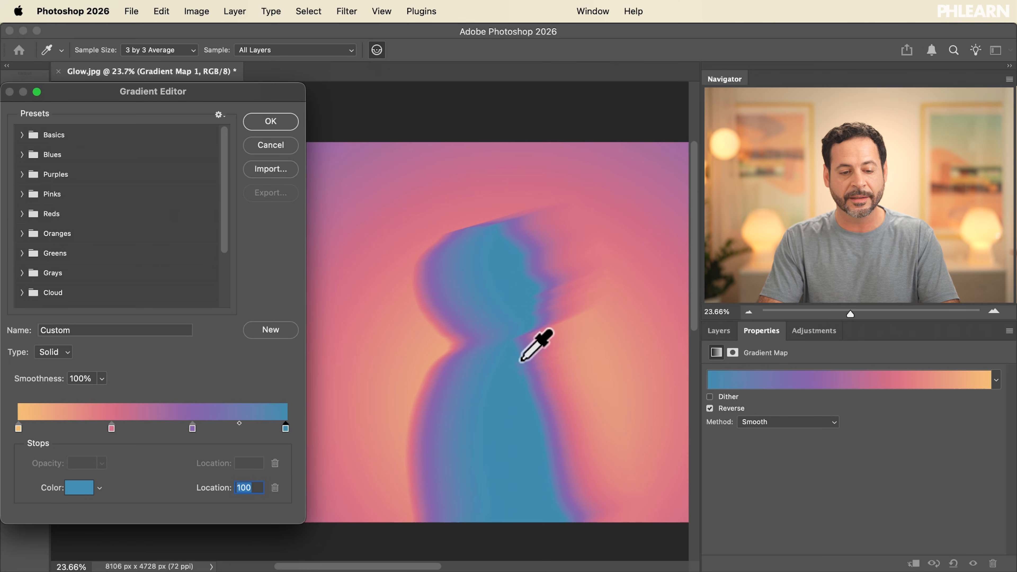
Preview gradient presets from the Reds, Oranges, Pinks and Purples folders, then reapply Purple_22 and confirm
{"action": "left_click", "coordinate": [20, 213]}
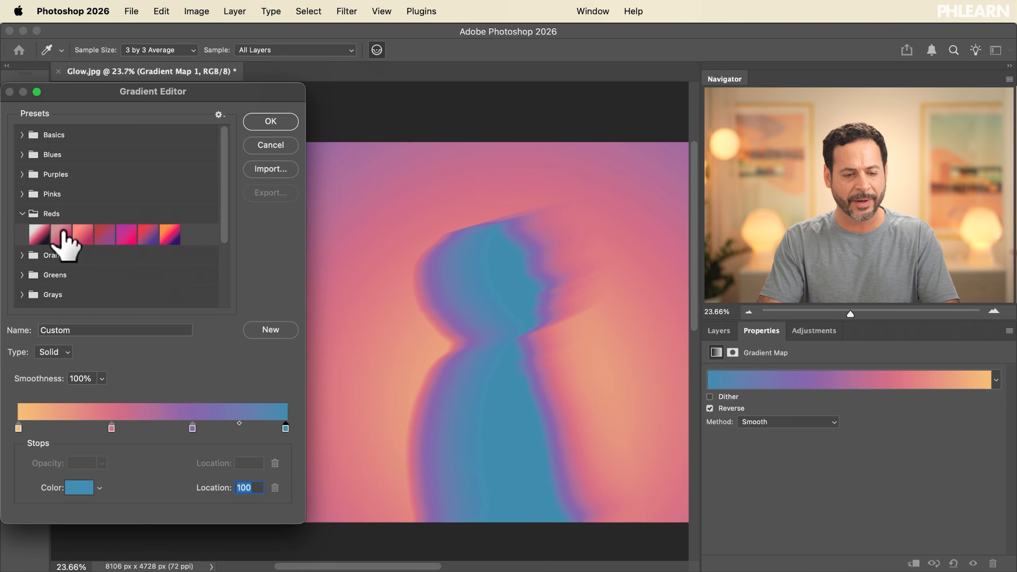
{"action": "left_click", "coordinate": [168, 234]}
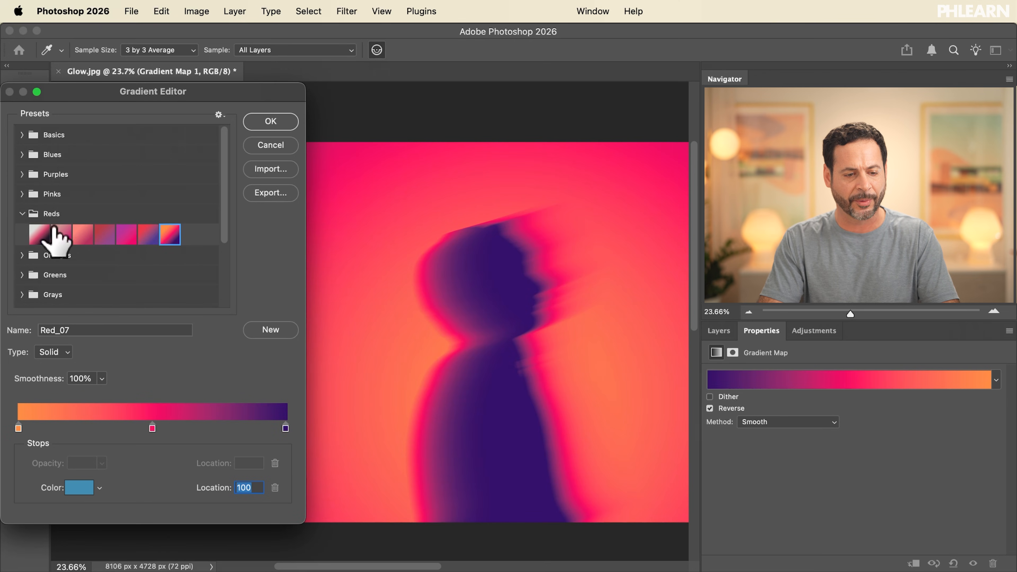
{"action": "left_click", "coordinate": [18, 255]}
{"action": "left_click", "coordinate": [22, 256]}
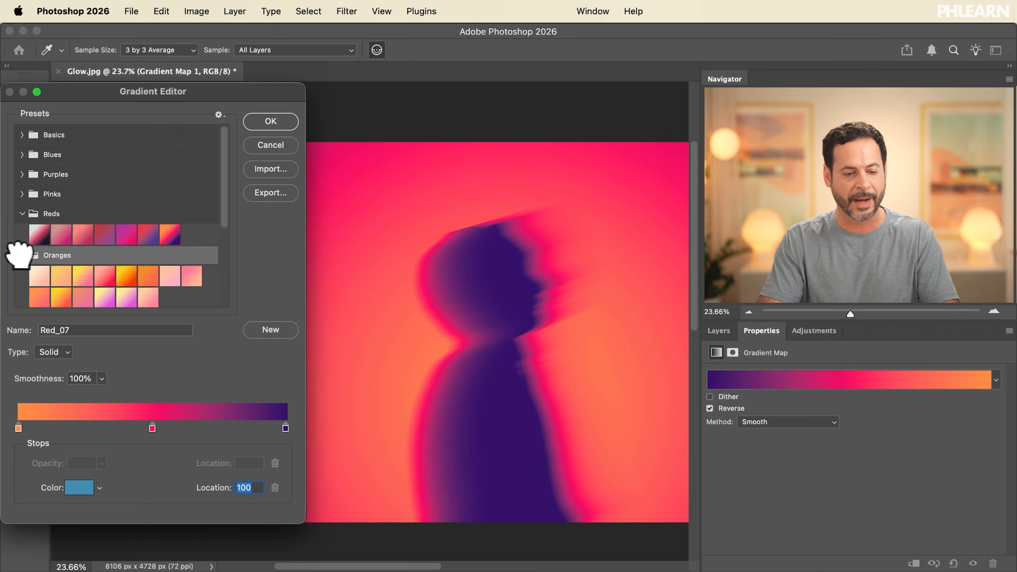
{"action": "scroll", "coordinate": [115, 281], "scroll_direction": "down", "scroll_amount": 3}
{"action": "left_click", "coordinate": [126, 216]}
{"action": "left_click", "coordinate": [172, 216]}
{"action": "left_click", "coordinate": [105, 239]}
{"action": "left_click", "coordinate": [103, 216]}
{"action": "left_click", "coordinate": [169, 174]}
{"action": "scroll", "coordinate": [193, 224], "scroll_direction": "up", "scroll_amount": 3}
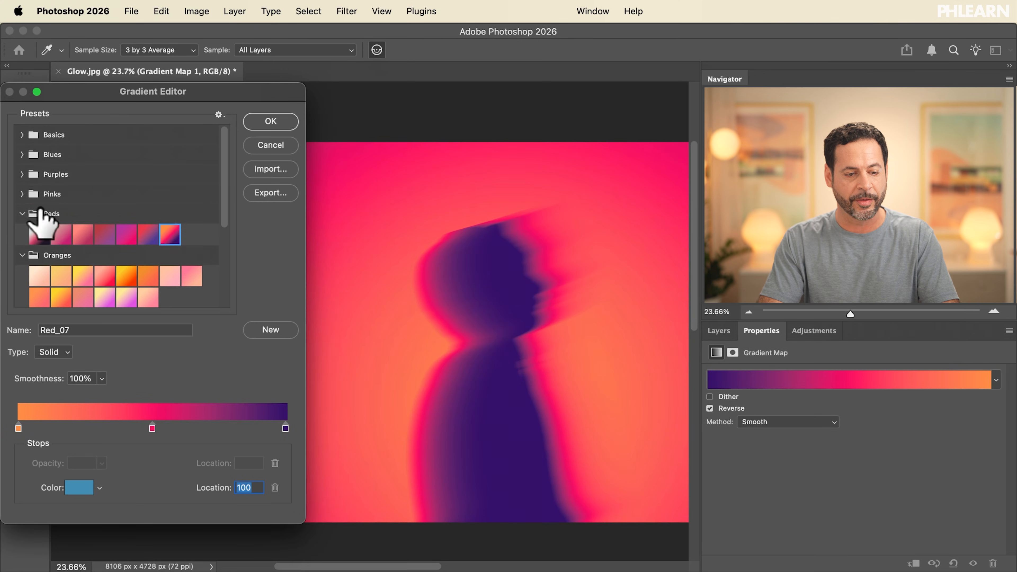
{"action": "left_click", "coordinate": [22, 194]}
{"action": "left_click", "coordinate": [148, 236]}
{"action": "left_click", "coordinate": [105, 215]}
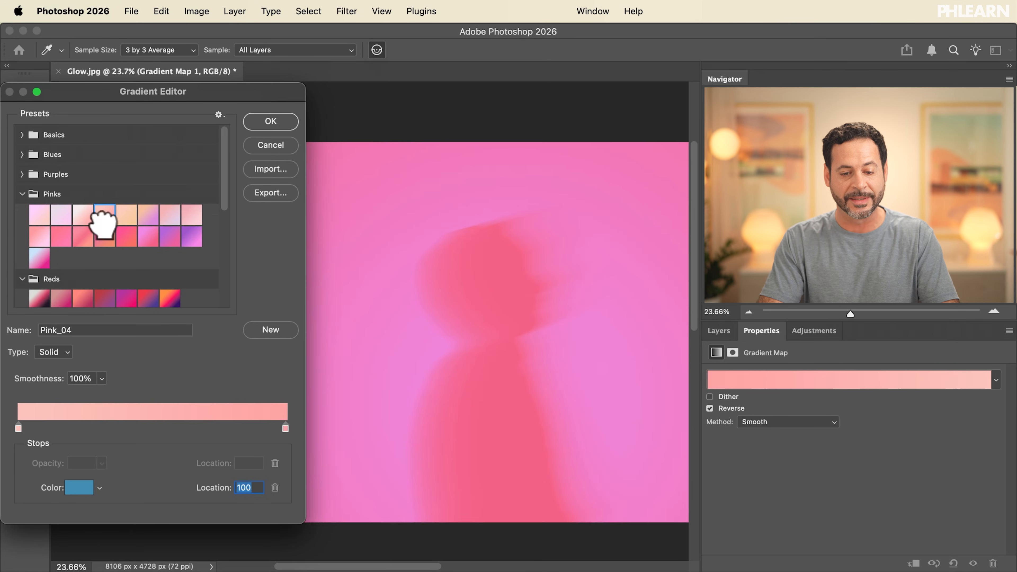
{"action": "left_click", "coordinate": [82, 221]}
{"action": "left_click", "coordinate": [170, 237]}
{"action": "left_click", "coordinate": [192, 237]}
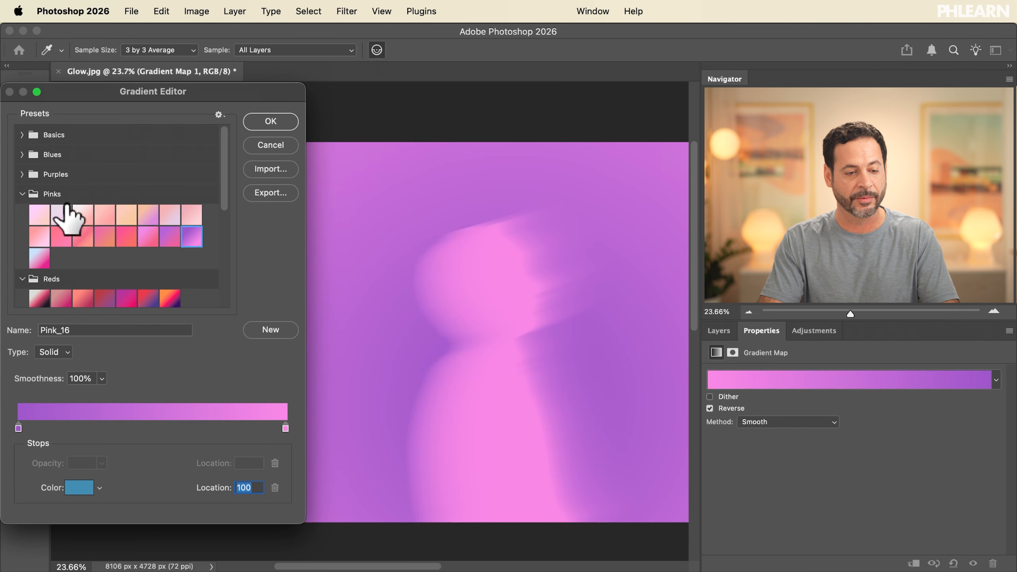
{"action": "left_click", "coordinate": [22, 174]}
{"action": "left_click", "coordinate": [148, 237]}
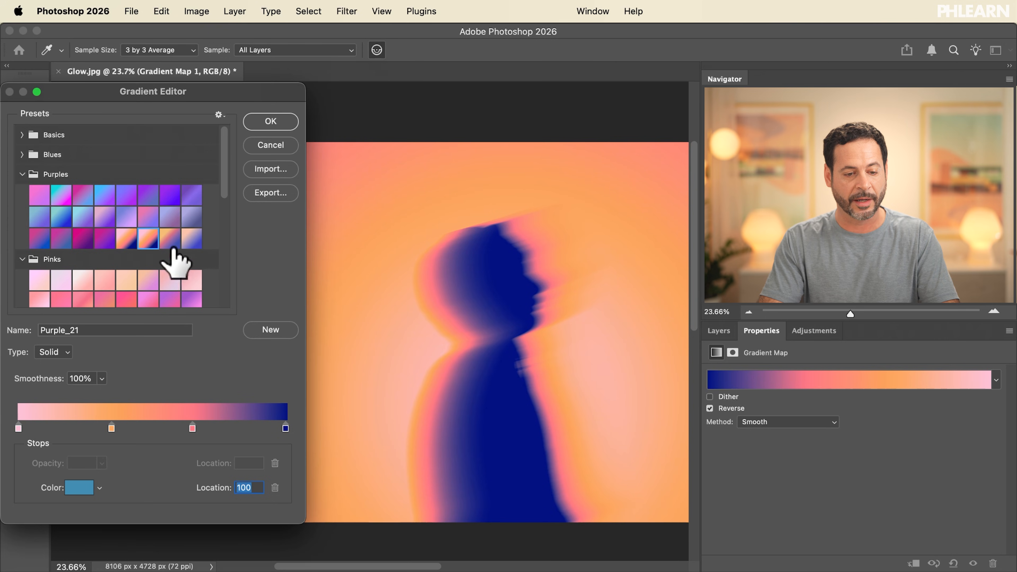
{"action": "left_click", "coordinate": [170, 237]}
{"action": "left_click", "coordinate": [269, 127]}
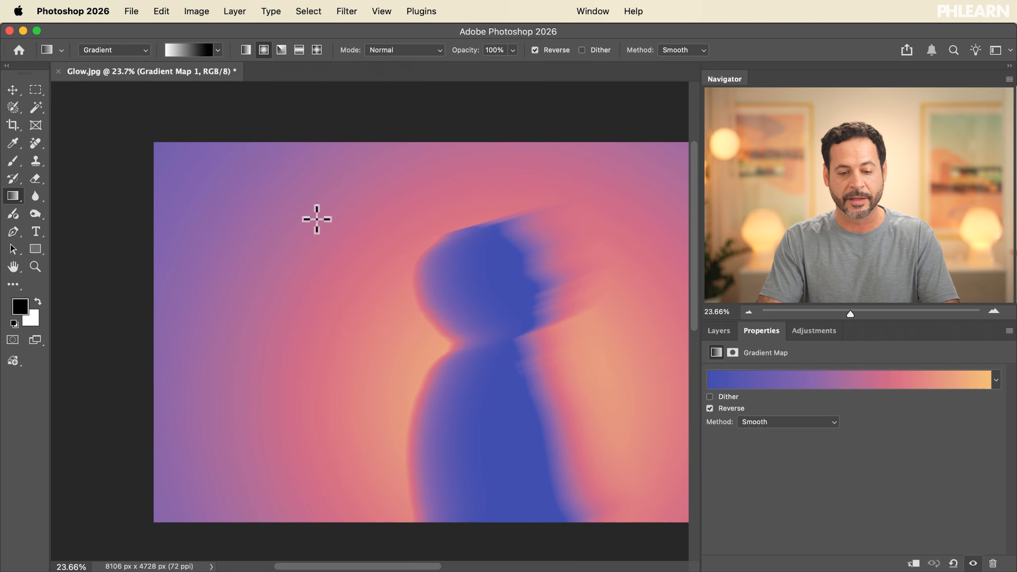
Add a dark navy blue stop at the end of the Gradient Map, shifting the blue stop to location 89
{"action": "scroll", "coordinate": [371, 299], "scroll_direction": "right", "scroll_amount": 5}
{"action": "left_click", "coordinate": [720, 331]}
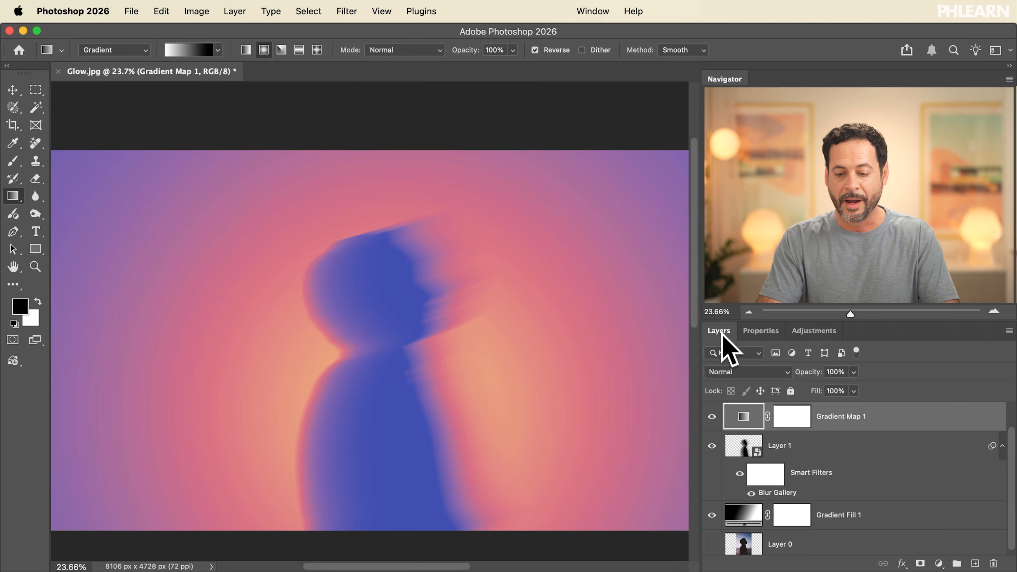
{"action": "scroll", "coordinate": [719, 446], "scroll_direction": "up", "scroll_amount": 1}
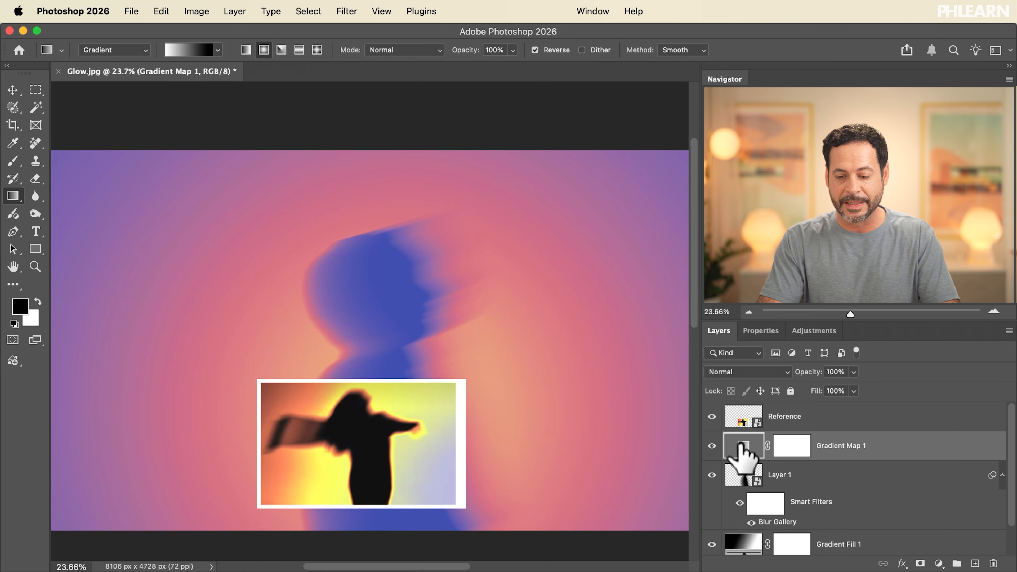
{"action": "left_click", "coordinate": [769, 335]}
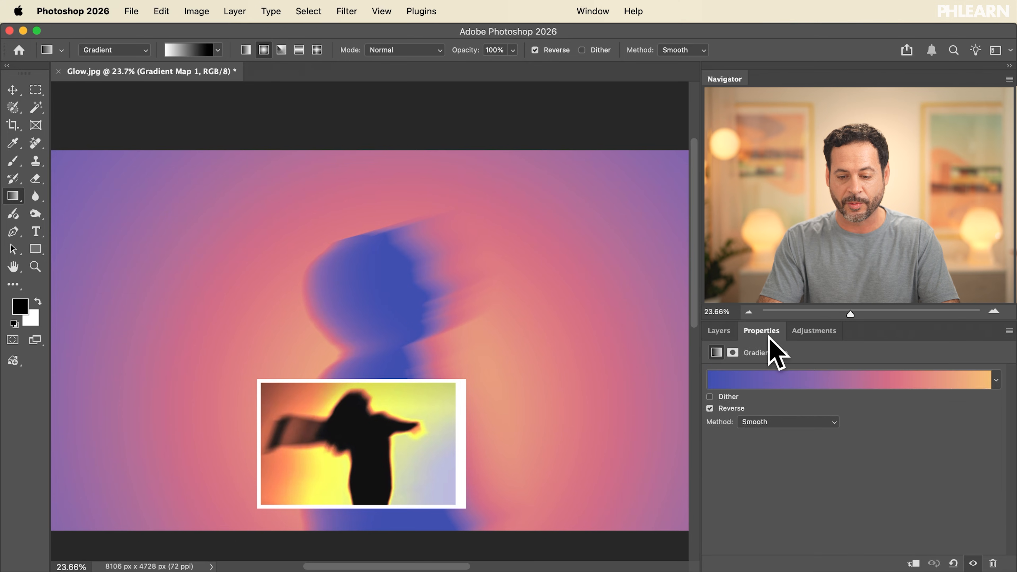
{"action": "left_click", "coordinate": [751, 379]}
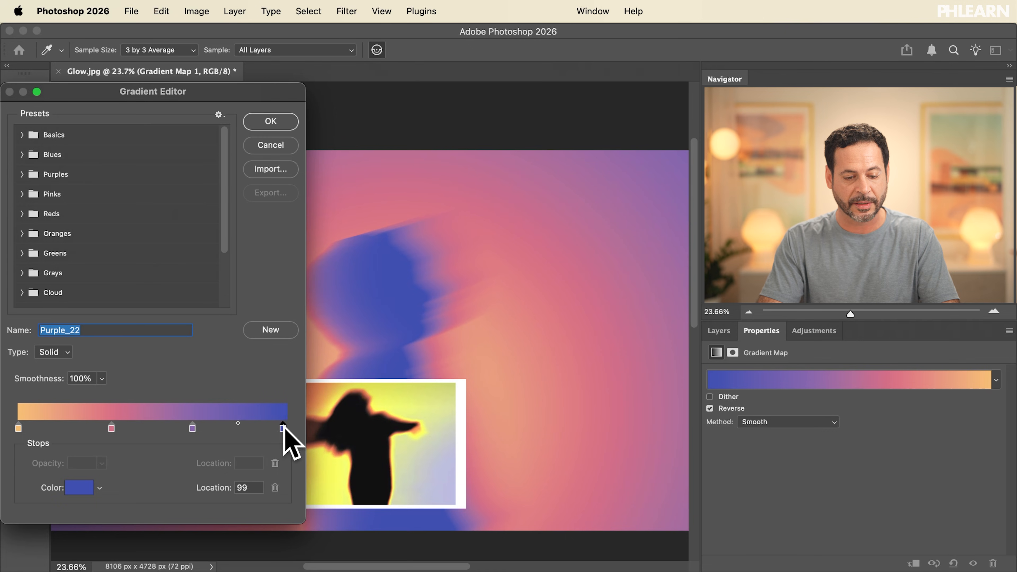
{"action": "left_click_drag", "start_coordinate": [258, 426], "coordinate": [256, 427]}
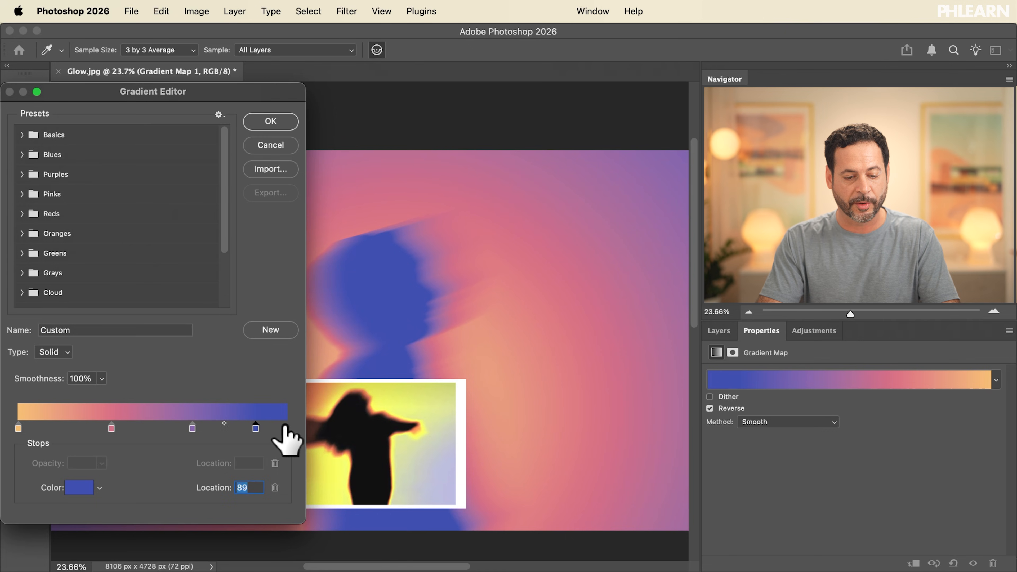
{"action": "left_click", "coordinate": [79, 488]}
{"action": "mouse_move", "coordinate": [275, 495]}
{"action": "left_mouse_down"}
{"action": "mouse_move", "coordinate": [275, 484]}
{"action": "mouse_move", "coordinate": [274, 505]}
{"action": "left_mouse_up"}
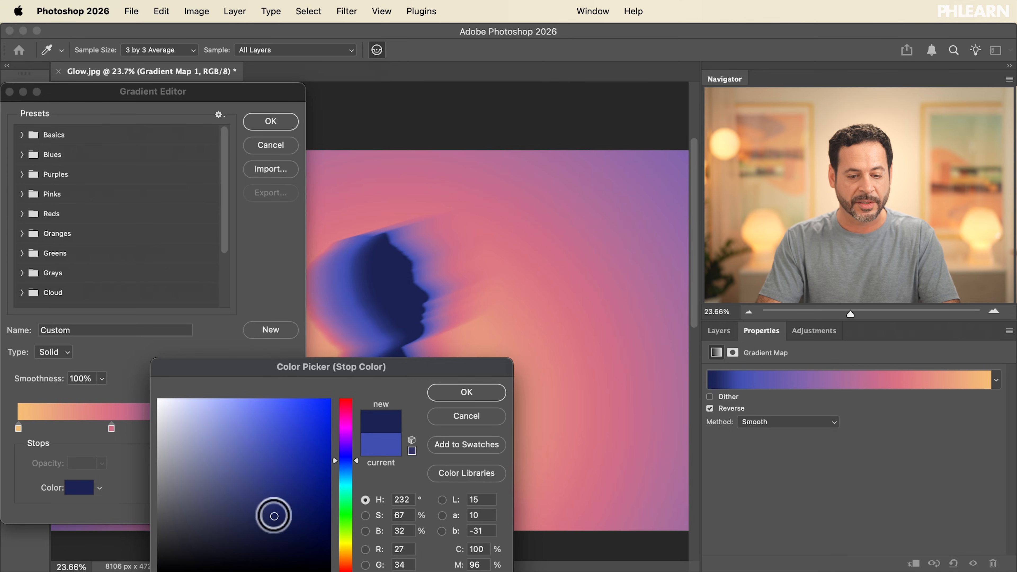
{"action": "left_click", "coordinate": [467, 392]}
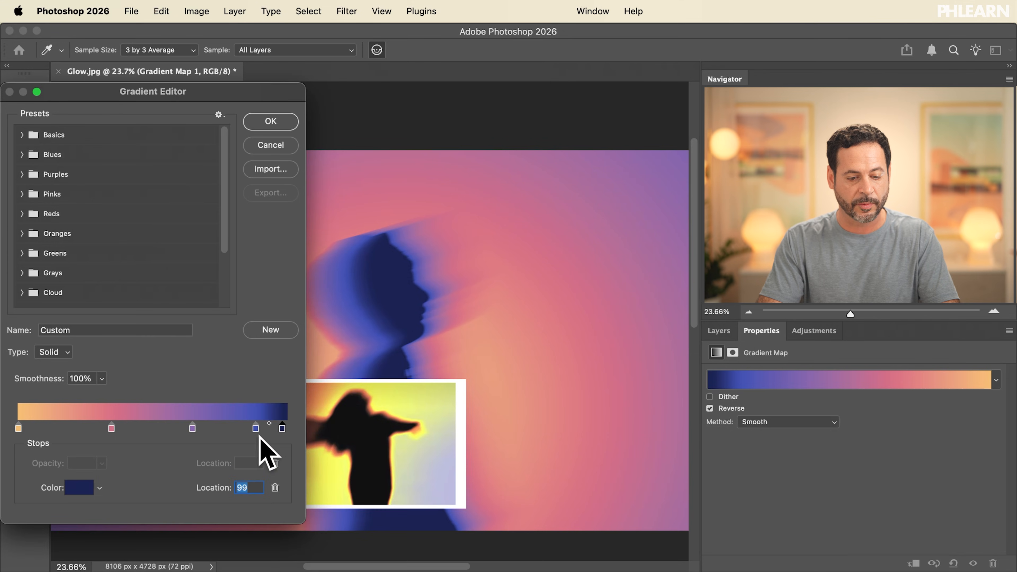
Move the blue stop further left and the purple stop to location 61, then confirm the gradient
{"action": "left_click_drag", "start_coordinate": [255, 429], "coordinate": [236, 429]}
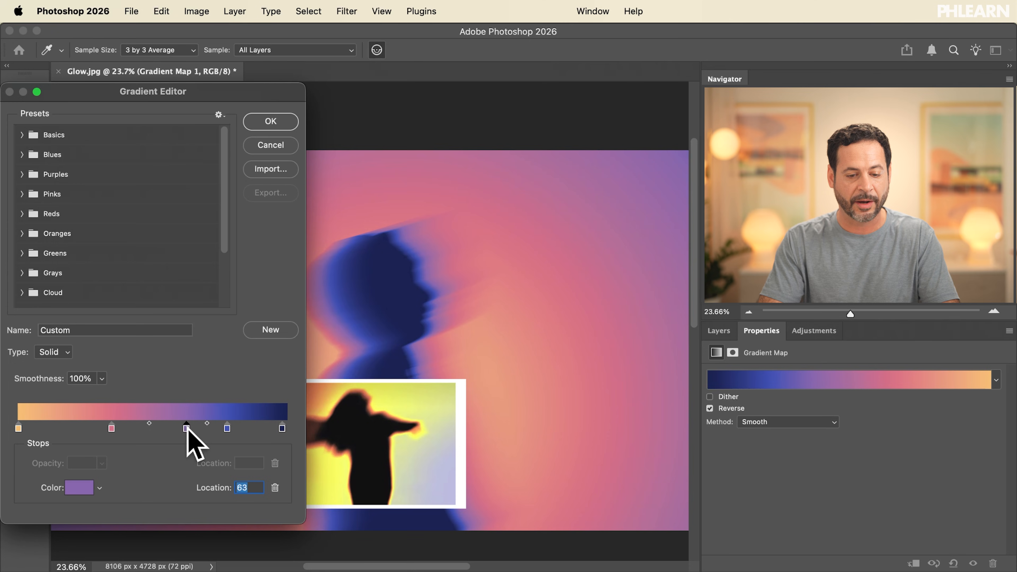
{"action": "scroll", "coordinate": [591, 332], "scroll_direction": "left", "scroll_amount": 3}
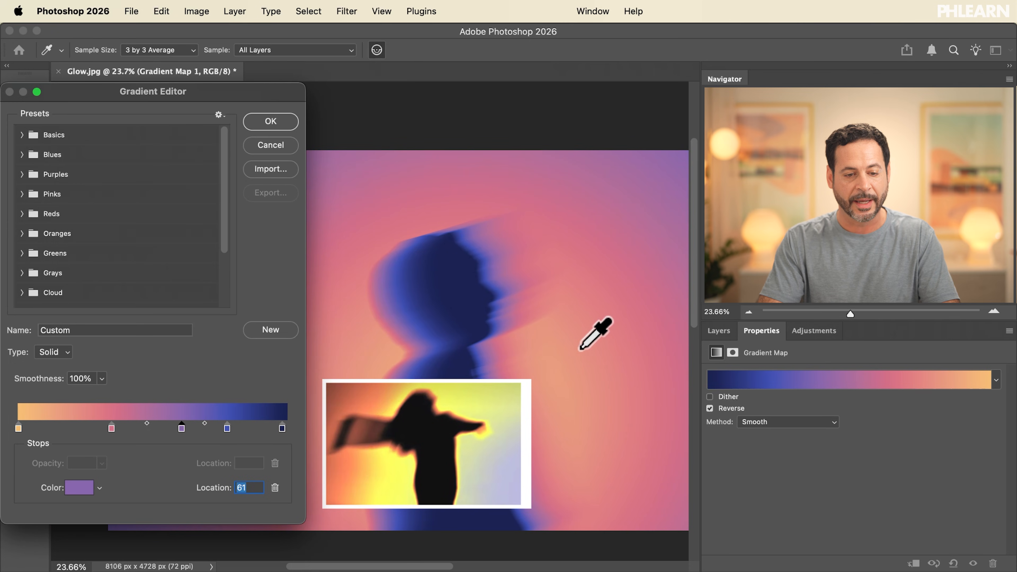
{"action": "left_click", "coordinate": [288, 122]}
Hide the Reference layer and toggle the Smart Filters off and on to compare the blurred result
{"action": "left_click", "coordinate": [719, 330]}
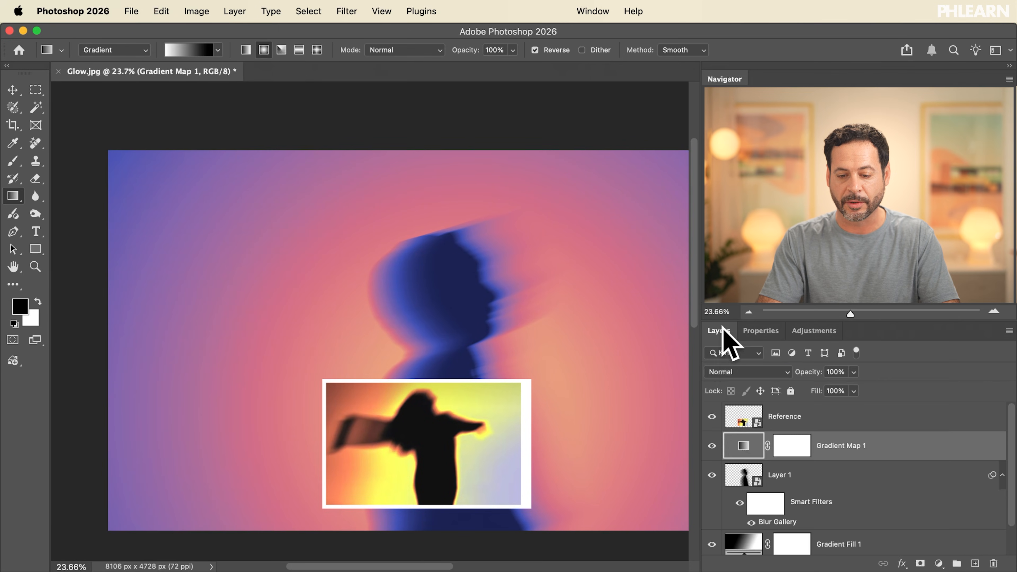
{"action": "left_click", "coordinate": [712, 417]}
{"action": "scroll", "coordinate": [427, 398], "scroll_direction": "right", "scroll_amount": 3}
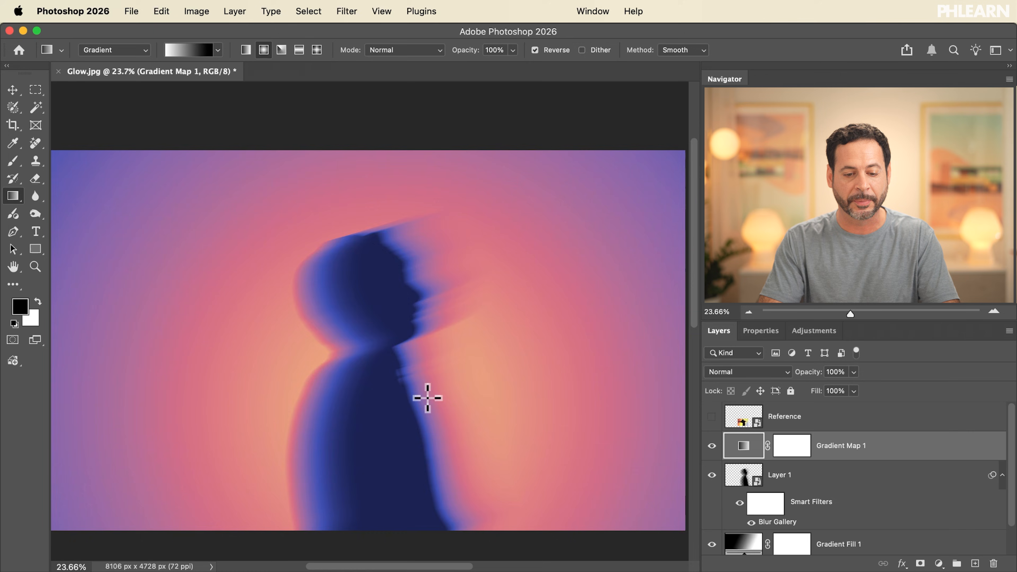
{"action": "scroll", "coordinate": [427, 398], "scroll_direction": "up", "scroll_amount": 5}
{"action": "scroll", "coordinate": [428, 398], "scroll_direction": "down", "scroll_amount": 4}
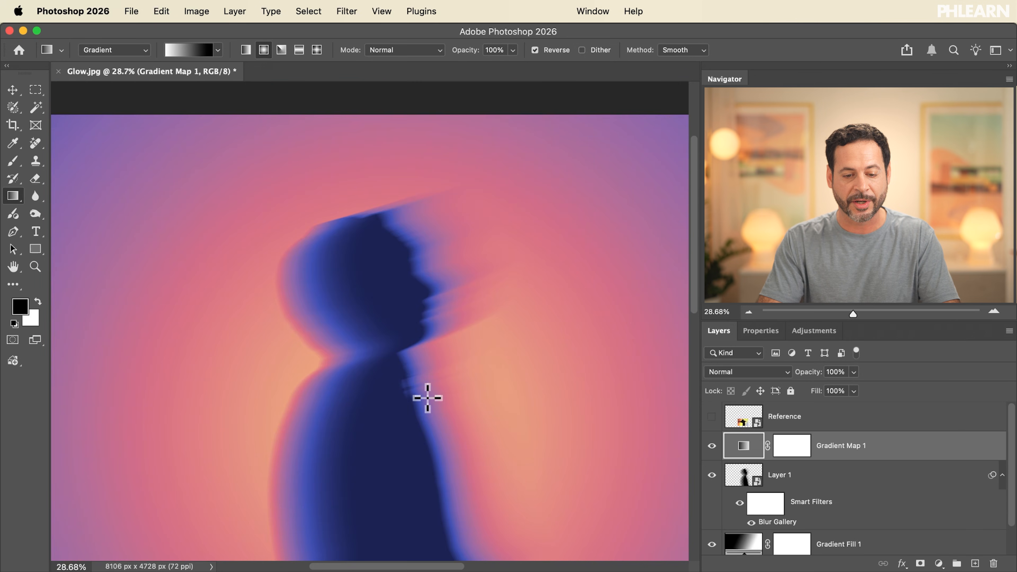
{"action": "scroll", "coordinate": [427, 398], "scroll_direction": "down", "scroll_amount": 2}
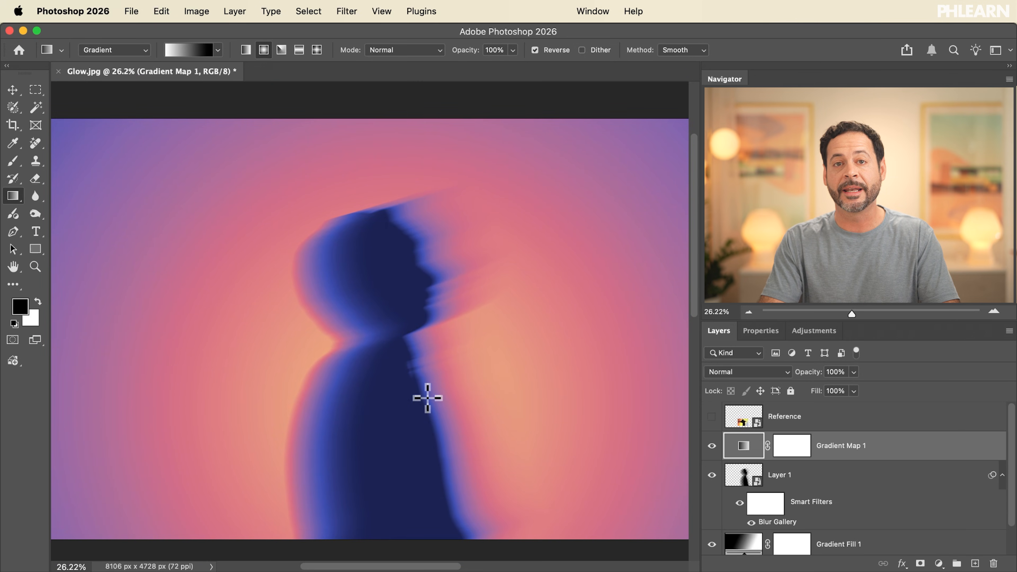
{"action": "left_click", "coordinate": [740, 505]}
{"action": "left_click", "coordinate": [740, 506]}
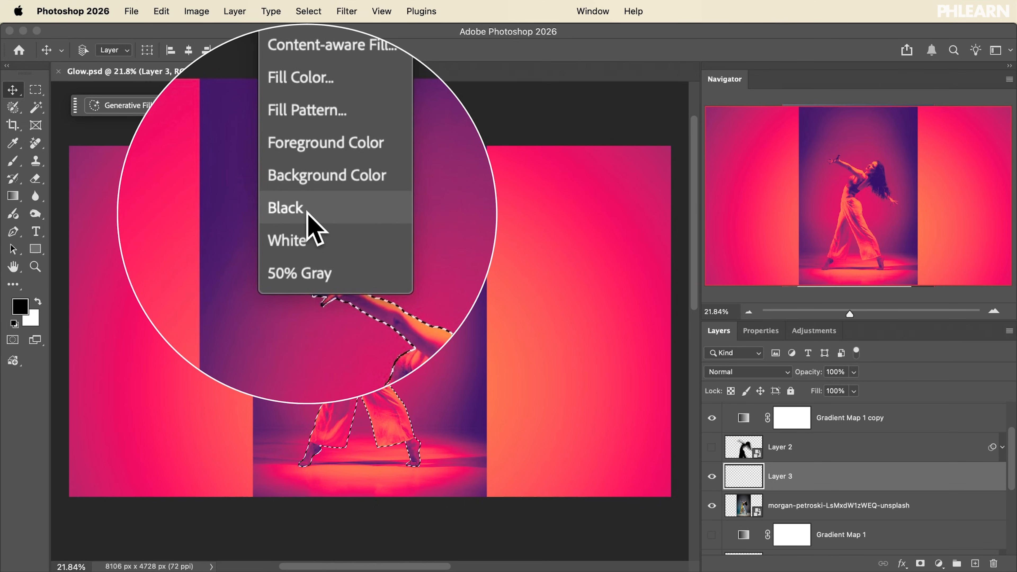
Reshape the Path Blur arc by pulling its middle point up near the image's upper edge
{"action": "left_click", "coordinate": [321, 206]}
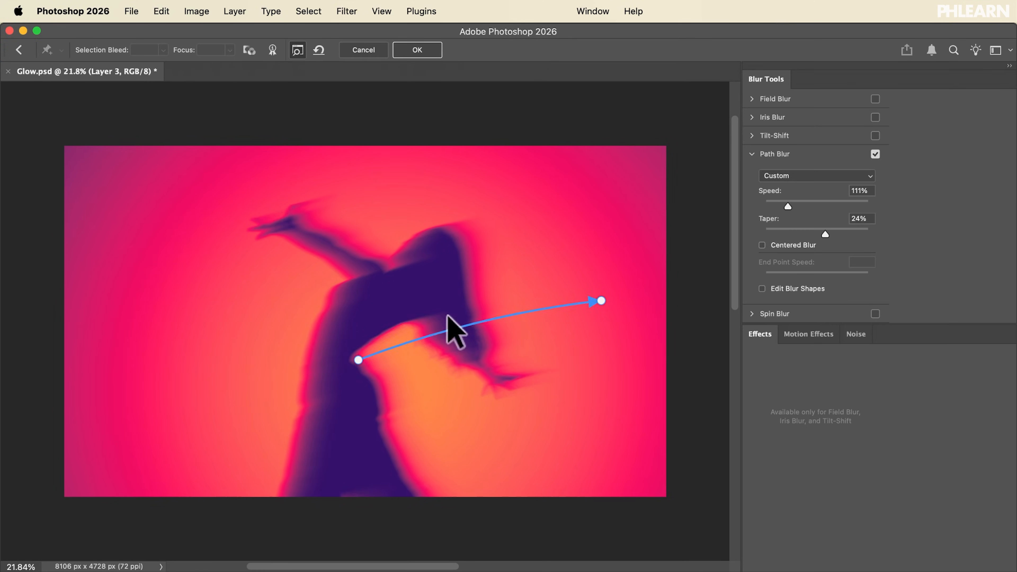
{"action": "left_click_drag", "start_coordinate": [447, 327], "coordinate": [441, 167]}
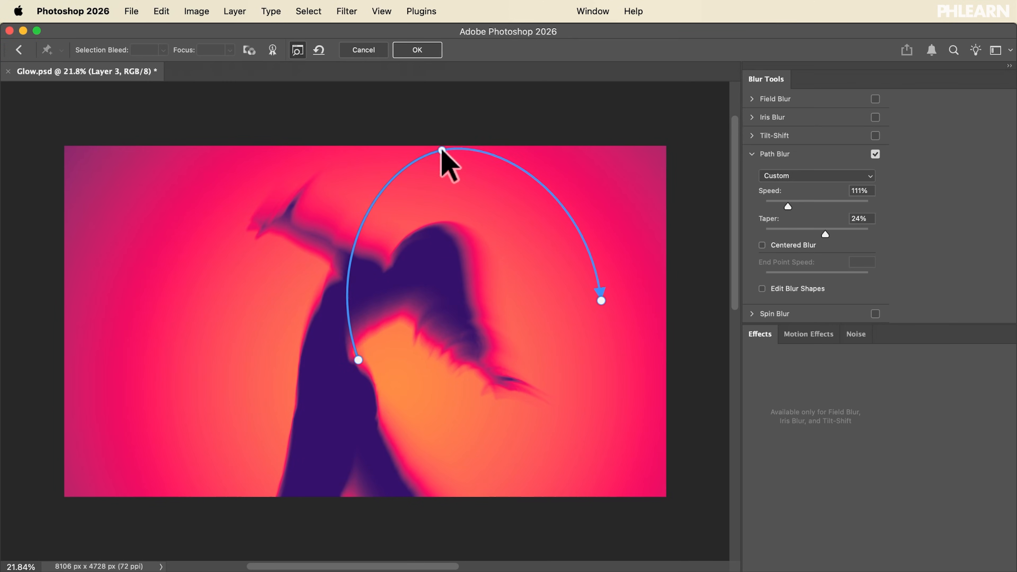